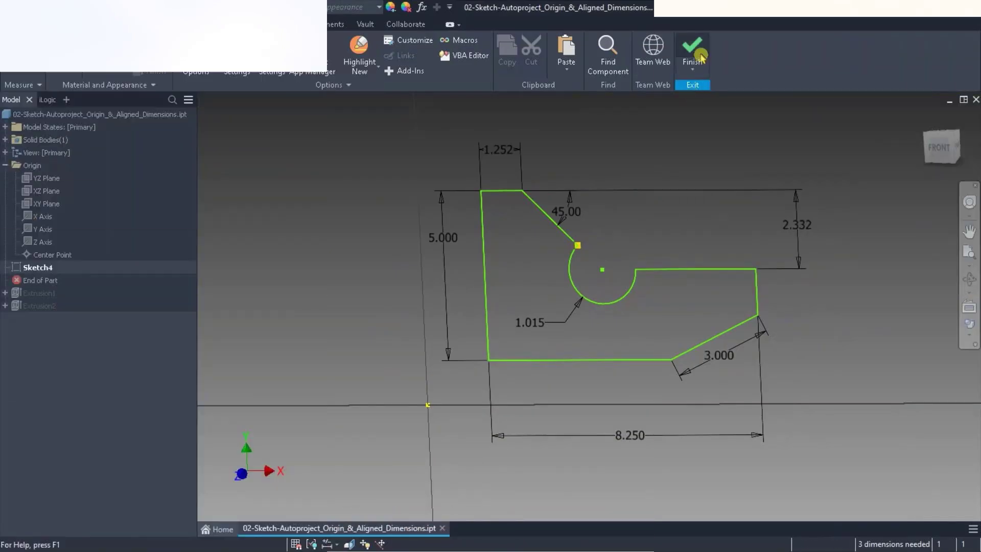
- Finish the sketch, close the aligned-dimensions part without saving, and browse the Workspace files to open
click(694, 47)
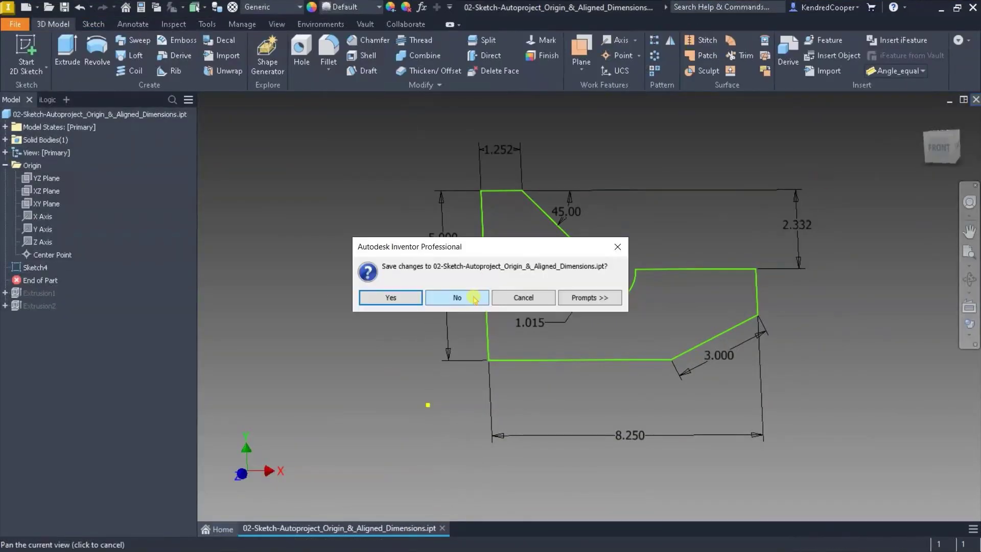
click(474, 298)
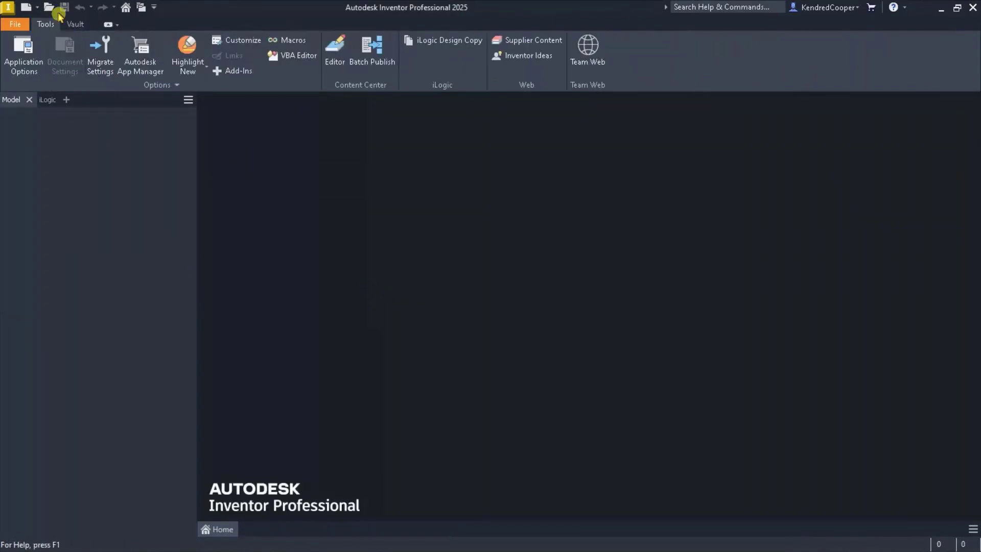
click(49, 10)
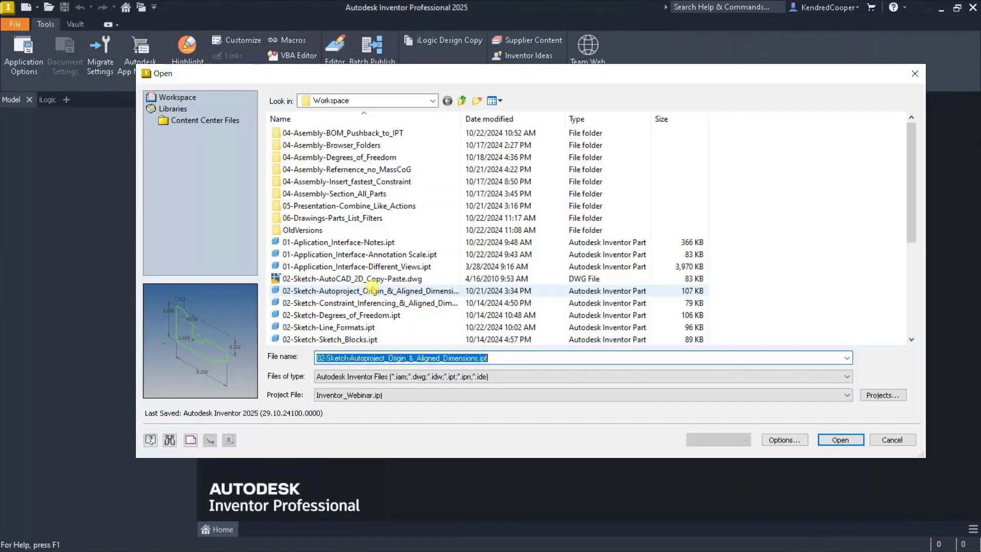
scroll(426, 305, down, 1)
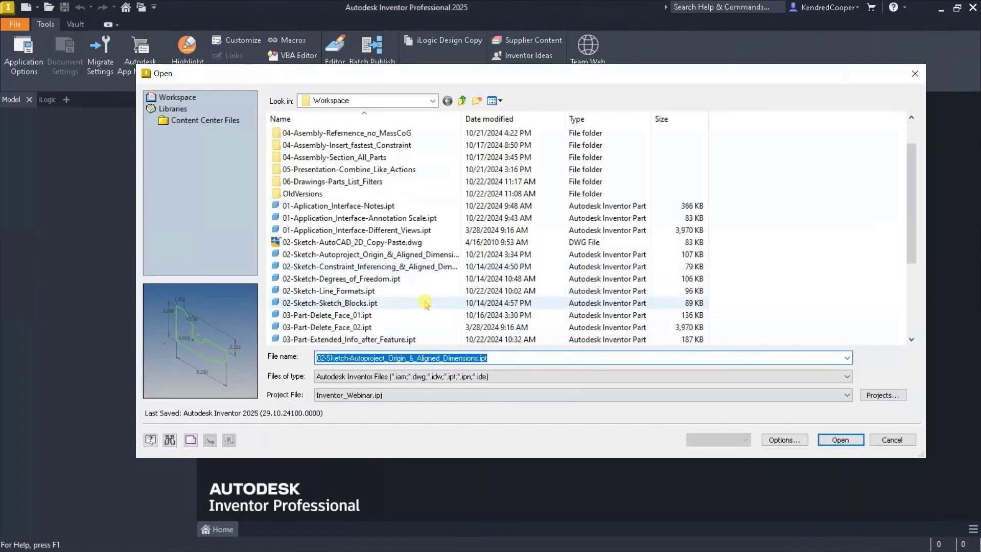
- Open 02-Sketch-Sketch_Blocks.ipt and start editing Sketch1
click(394, 307)
double_click(394, 306)
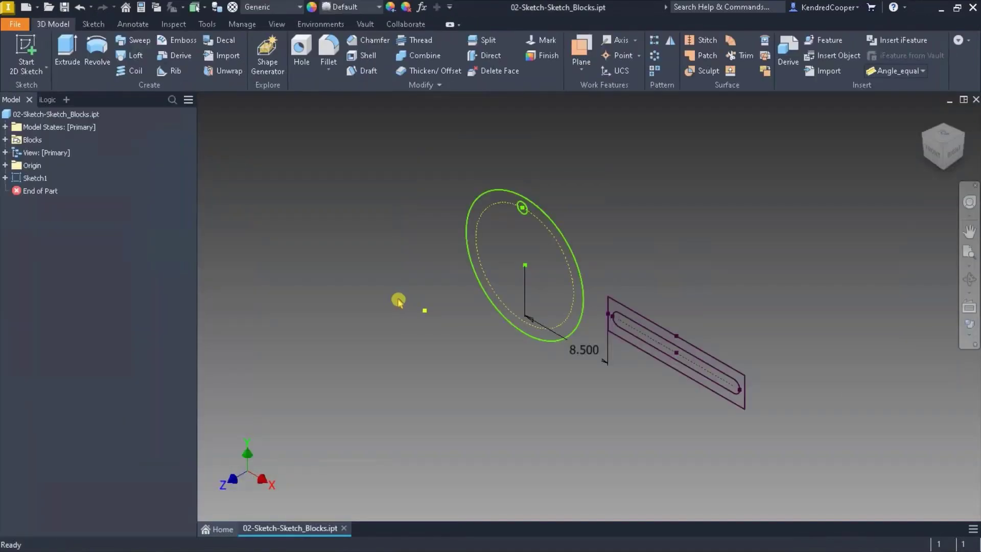
double_click(34, 178)
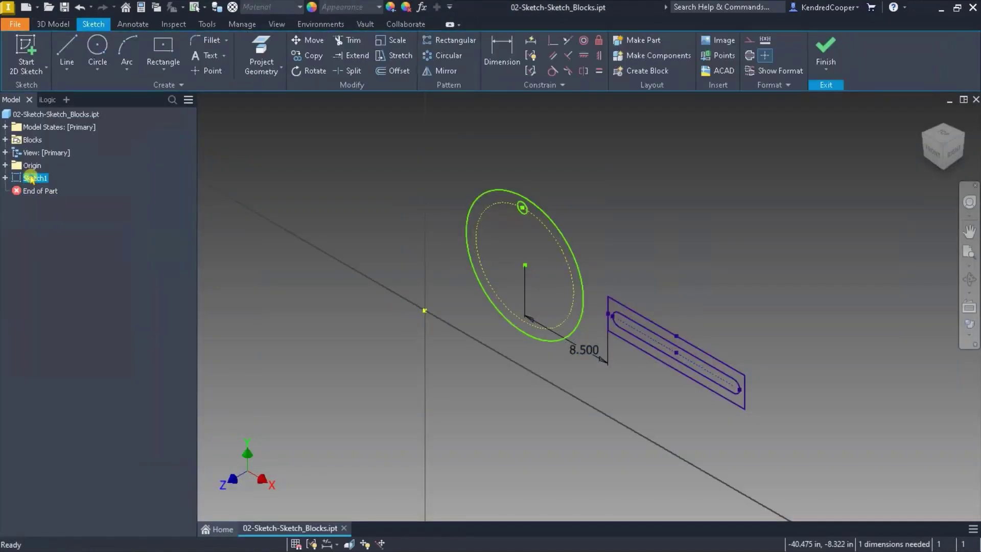
- View the sketch from the front and expand the Blocks folder listing Flywheel and Guide
click(942, 156)
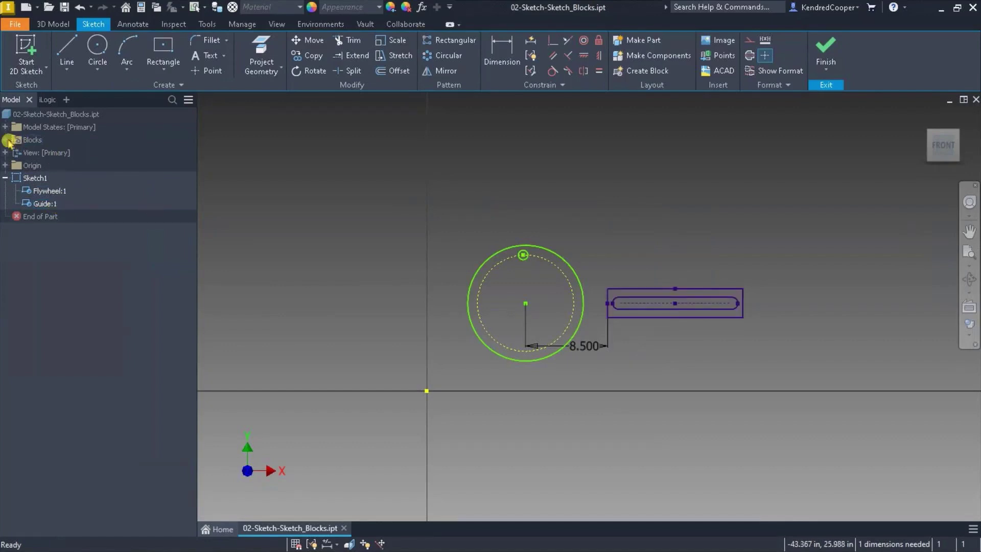
click(6, 140)
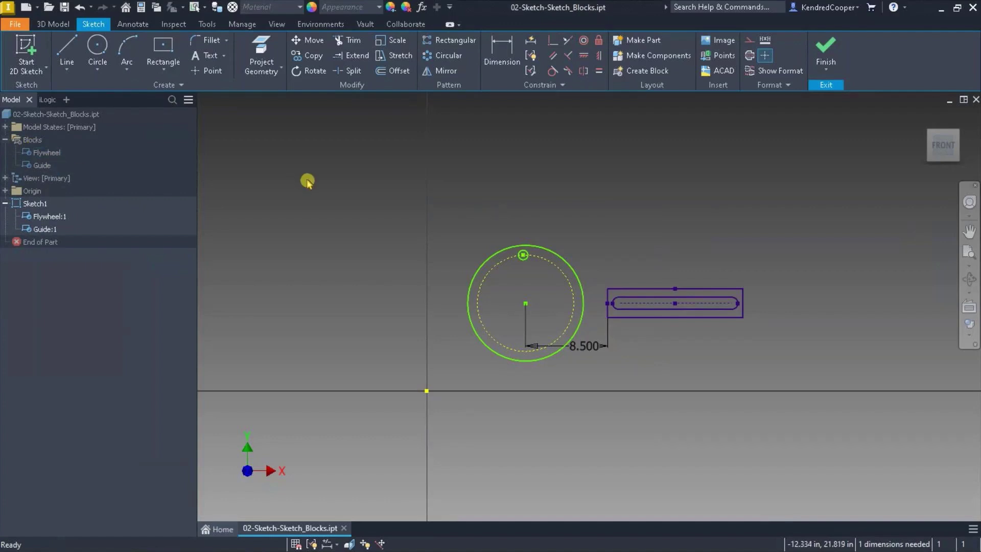
click(568, 267)
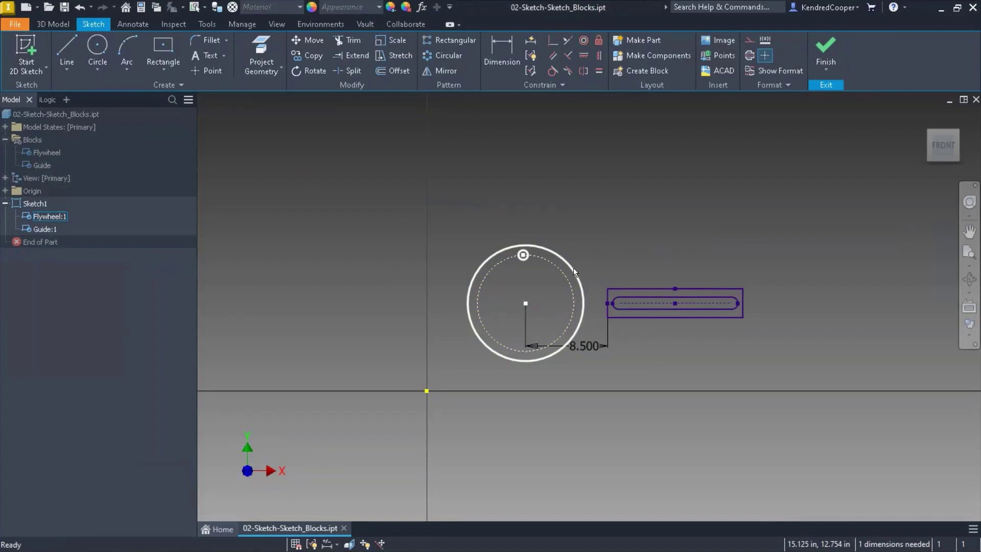
click(597, 266)
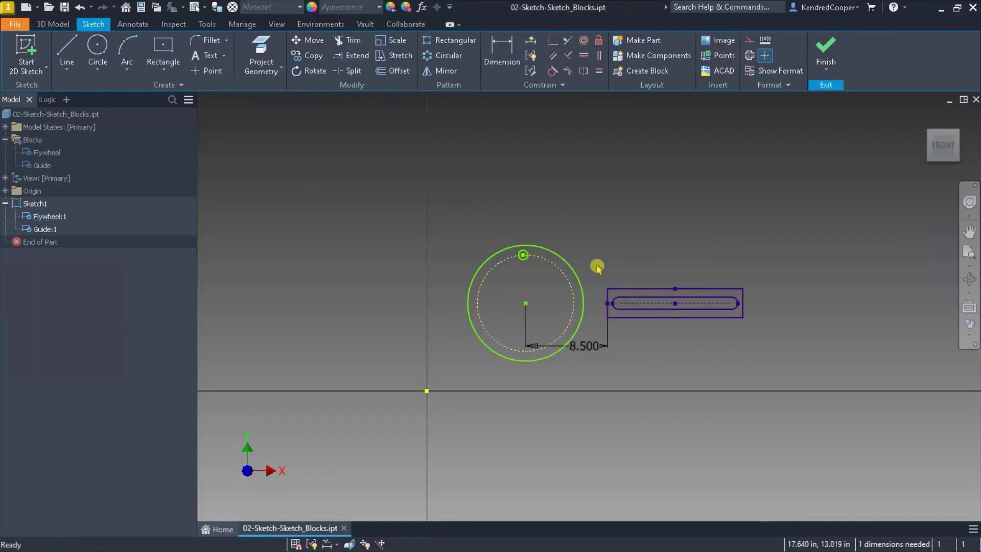
scroll(606, 247, up, 3)
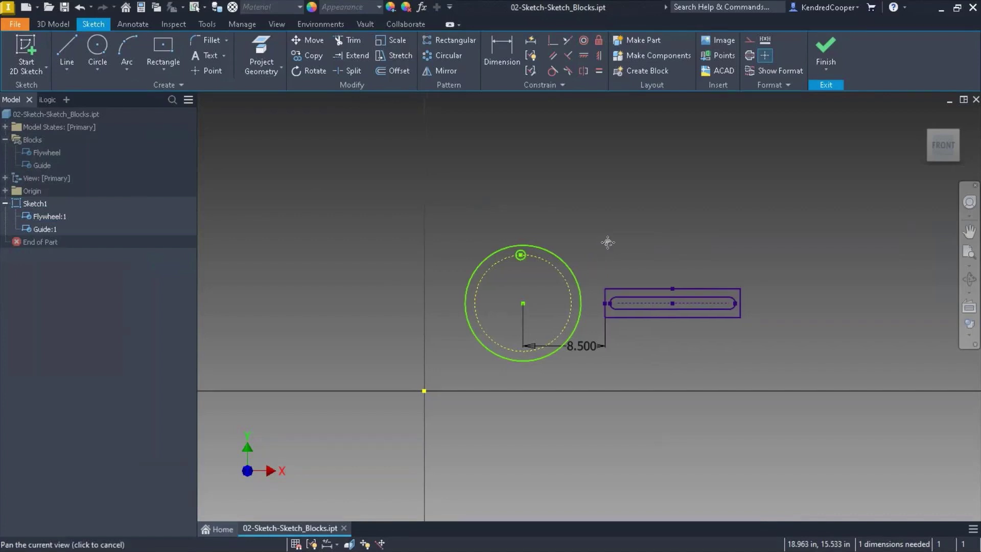
middle_drag(571, 253, 538, 216)
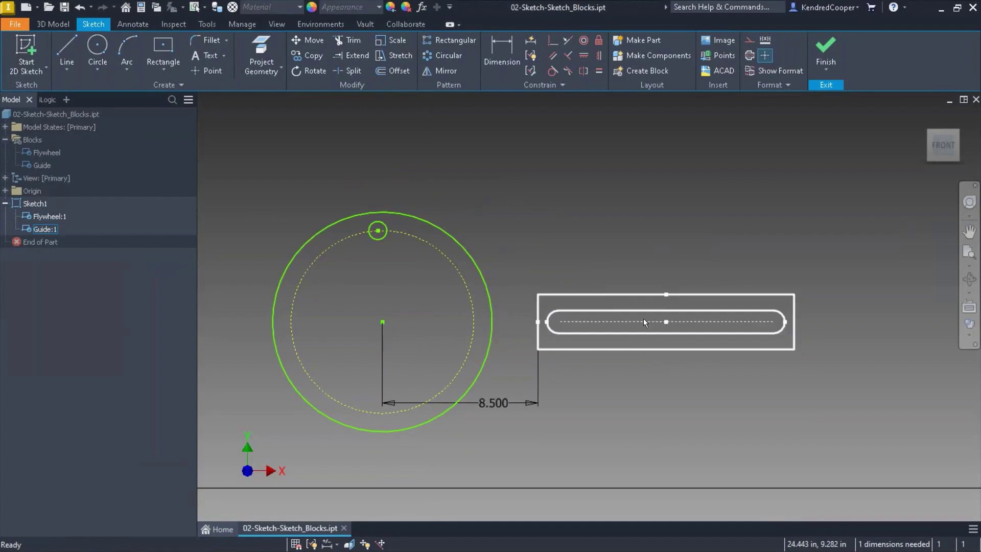
- Draw the slot's first angled line above the Guide block and delete the stray line
click(66, 51)
click(739, 179)
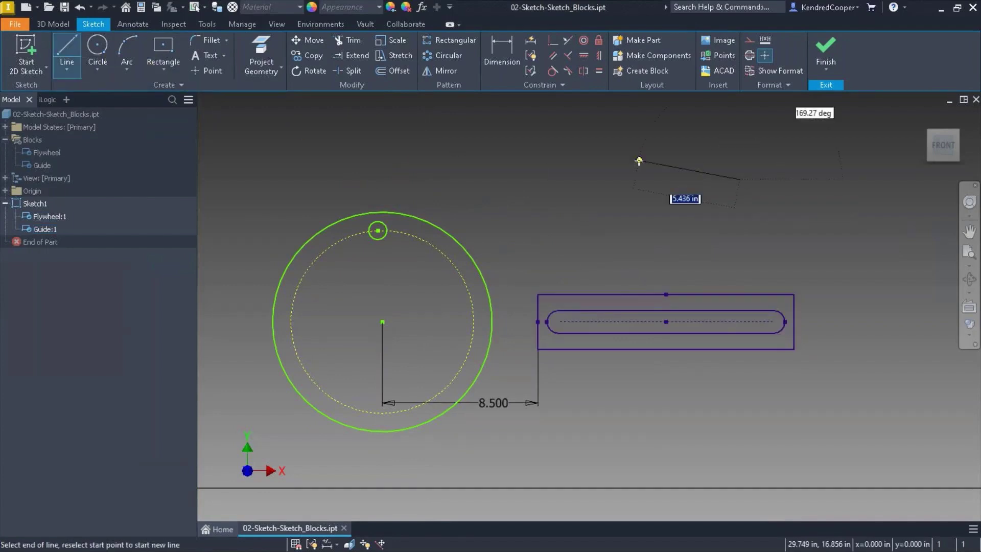
click(592, 145)
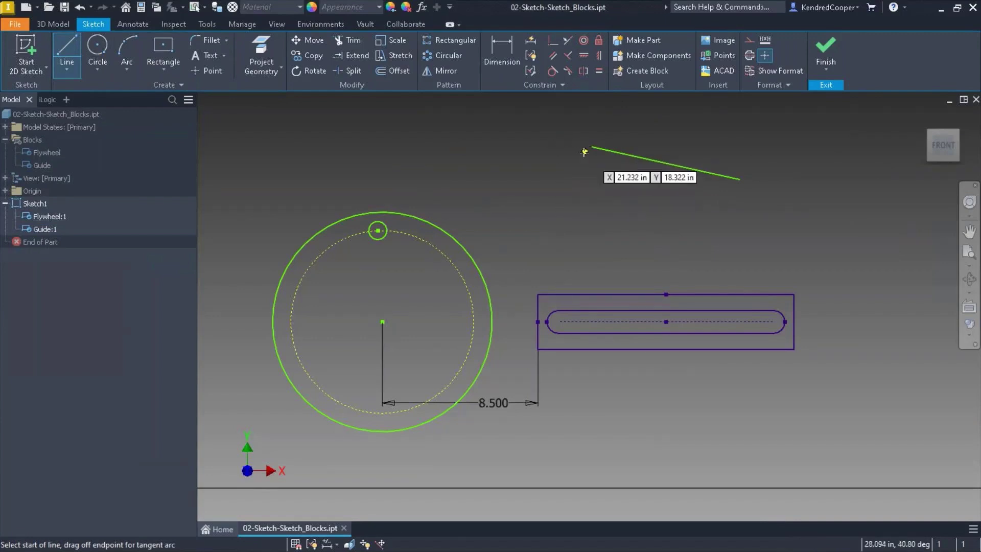
drag(592, 146, 571, 143)
right_drag(564, 147, 566, 175)
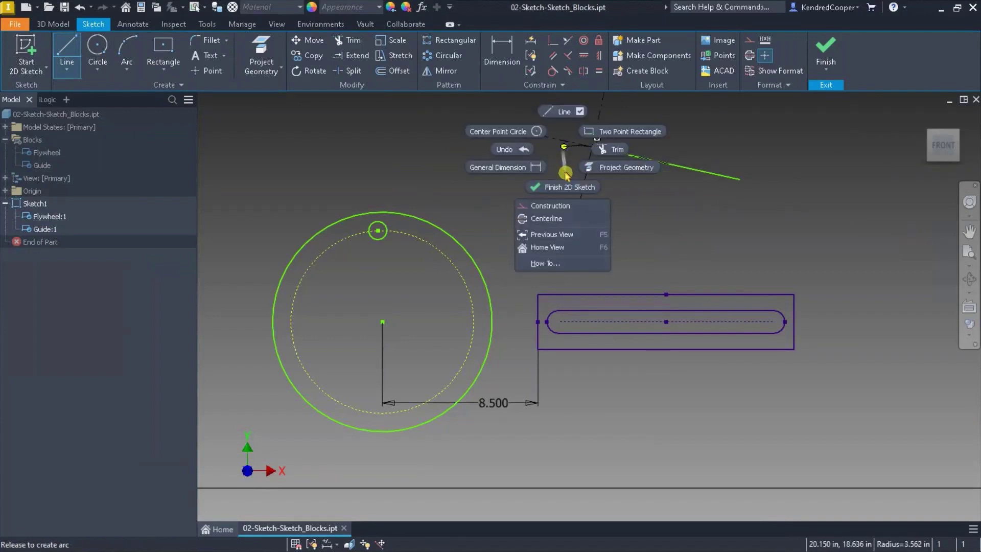
drag(566, 175, 163, 64)
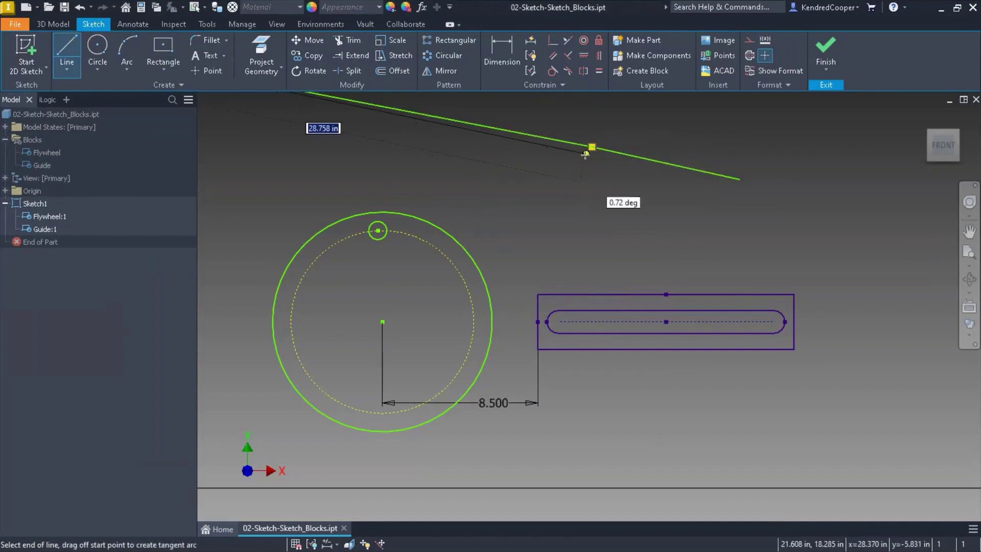
key(Escape)
click(544, 137)
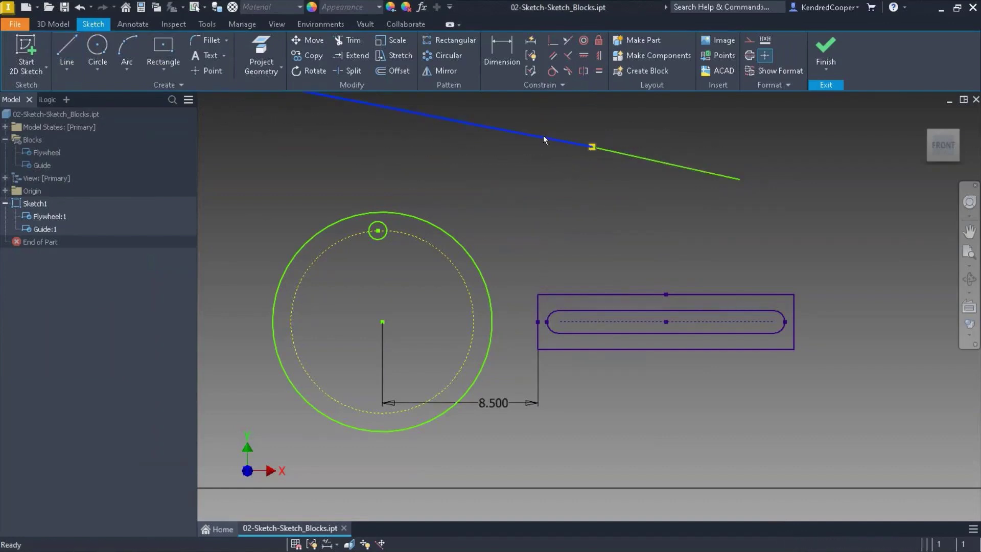
key(Delete)
- Complete the slot with a tangent left arc, a lower line and a tangent right arc
click(66, 51)
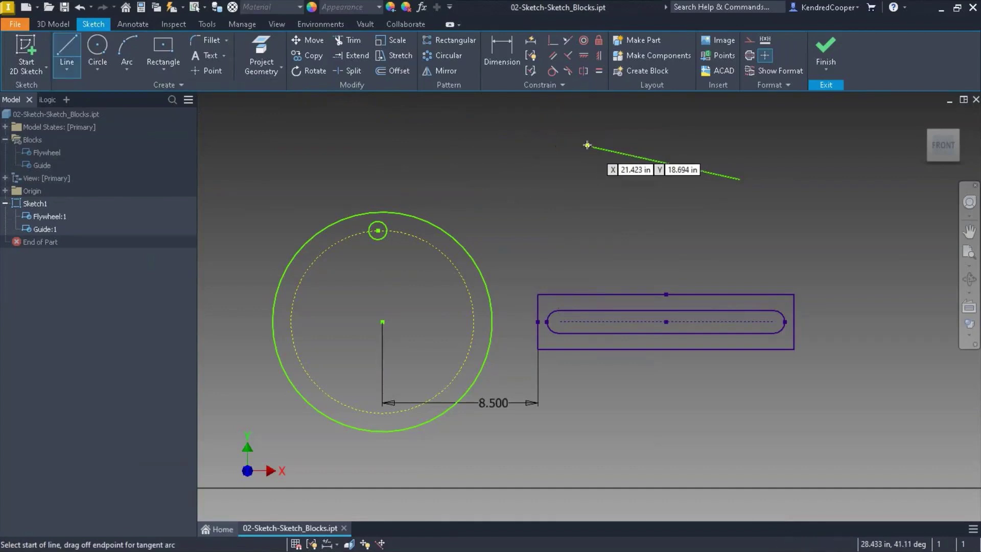
drag(591, 146, 585, 178)
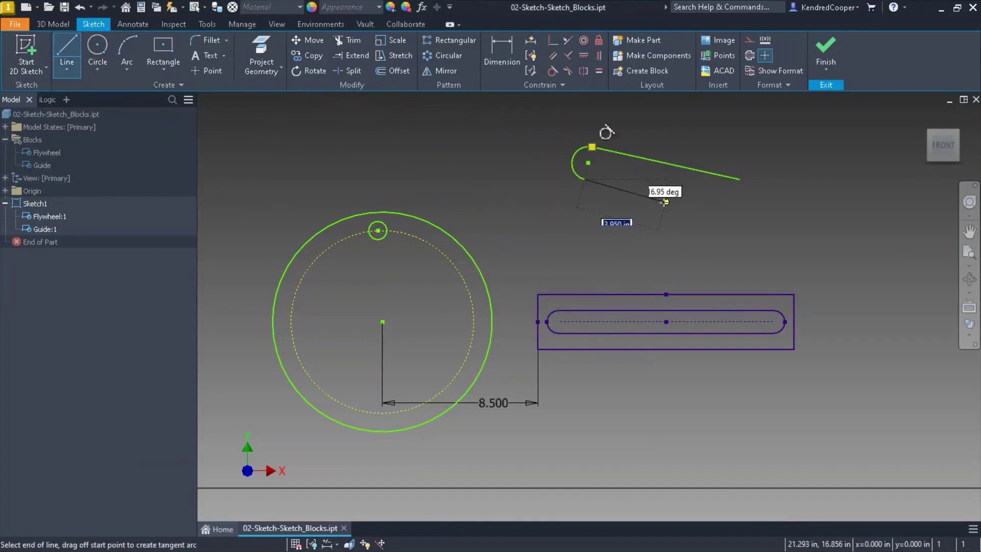
click(732, 212)
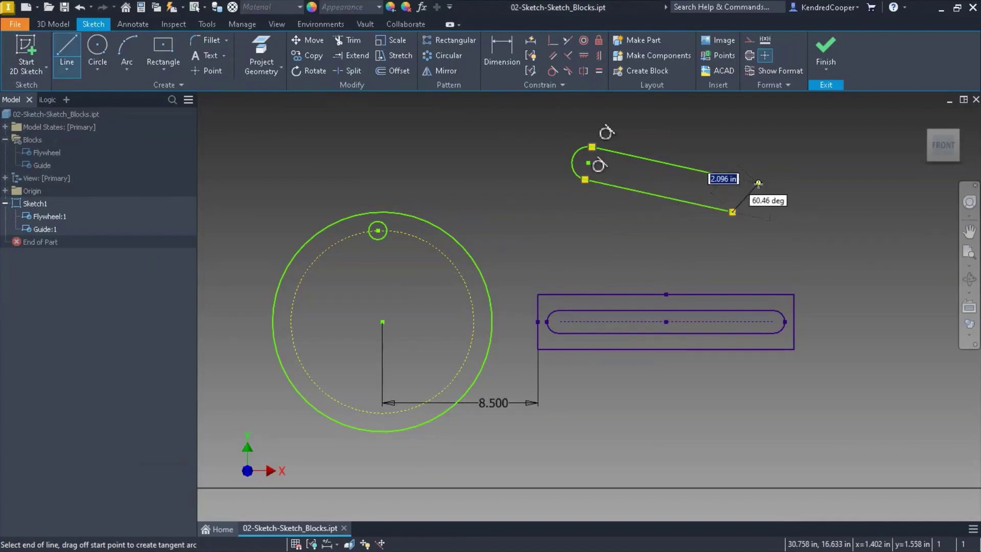
click(732, 212)
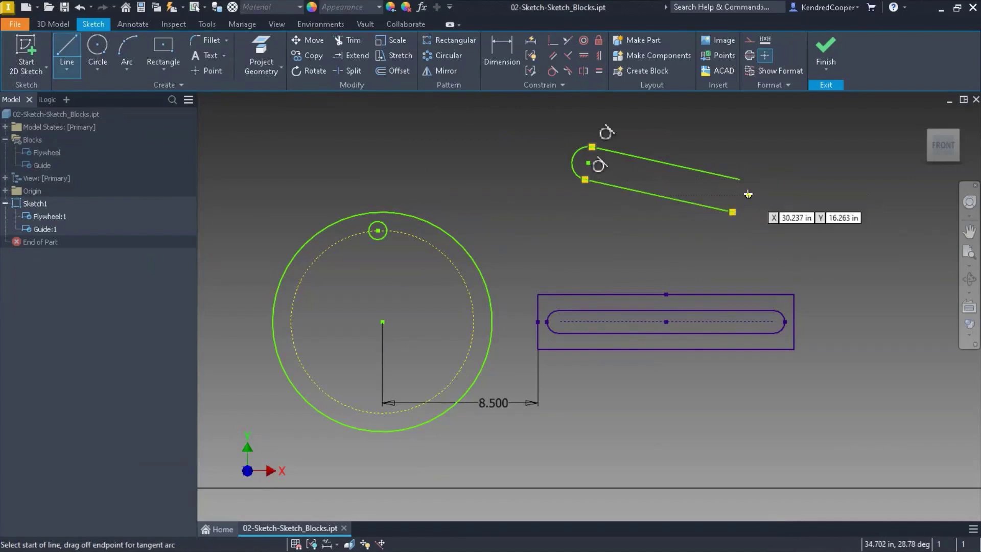
drag(732, 211, 739, 181)
right_click(741, 177)
click(813, 138)
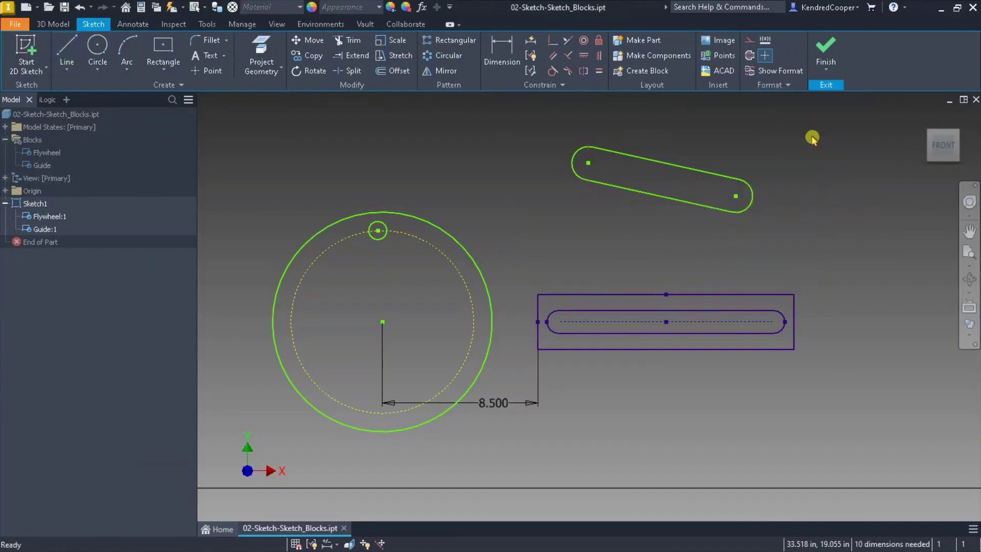
- Dimension the radius of the slot's right end arc as .875
click(501, 48)
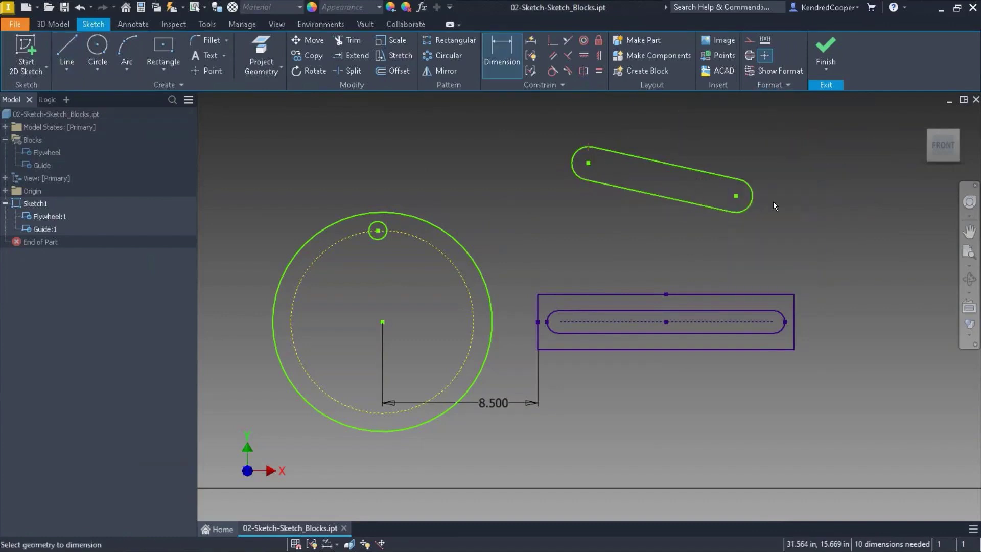
click(752, 190)
click(781, 184)
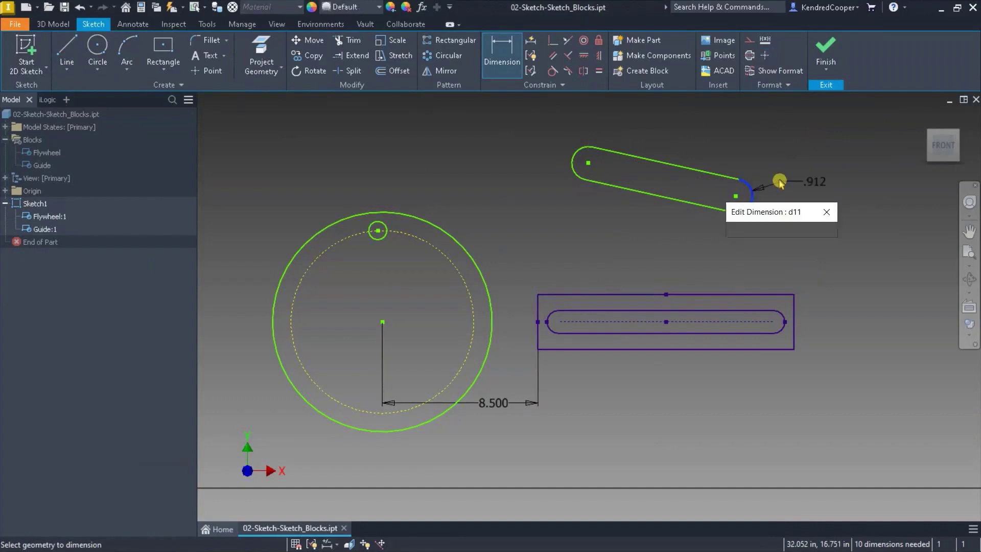
text(.875)
key(Return)
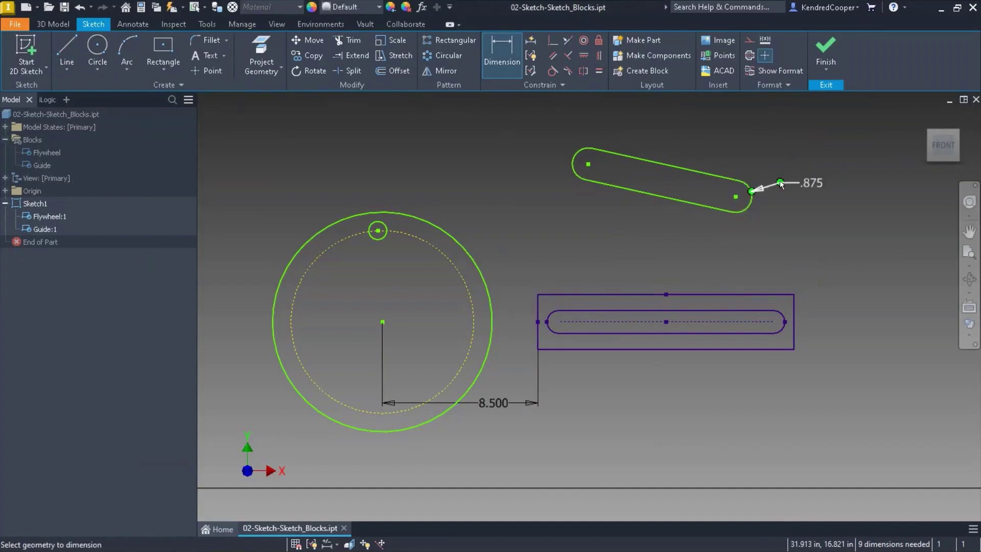
- Set 12 between the slot's end centres and nudge the slot slightly up-left
click(589, 165)
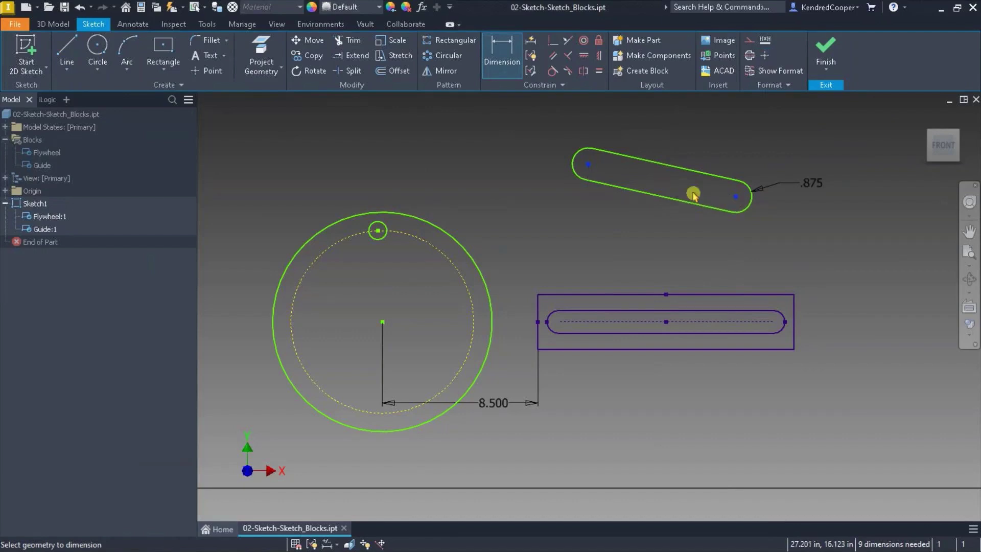
click(696, 251)
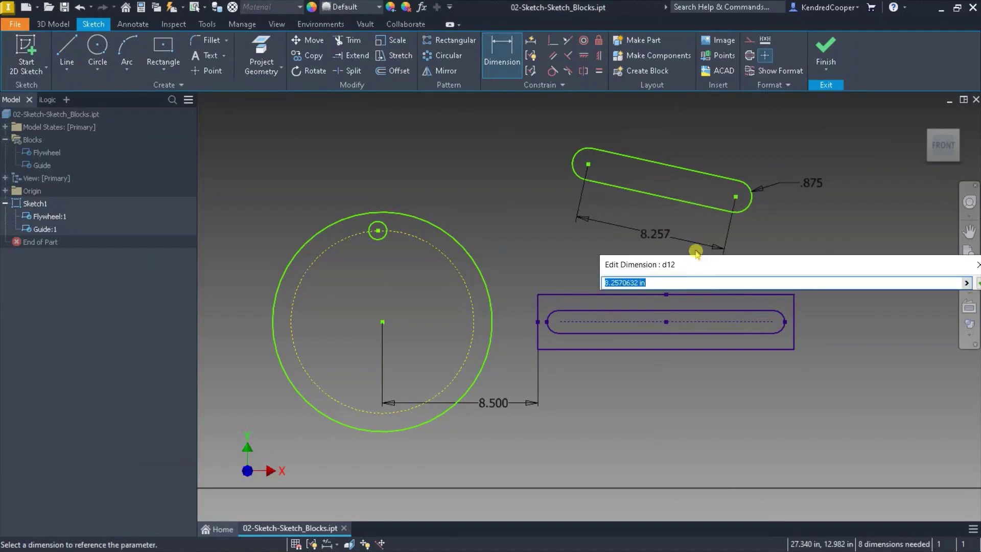
text(12)
key(Return)
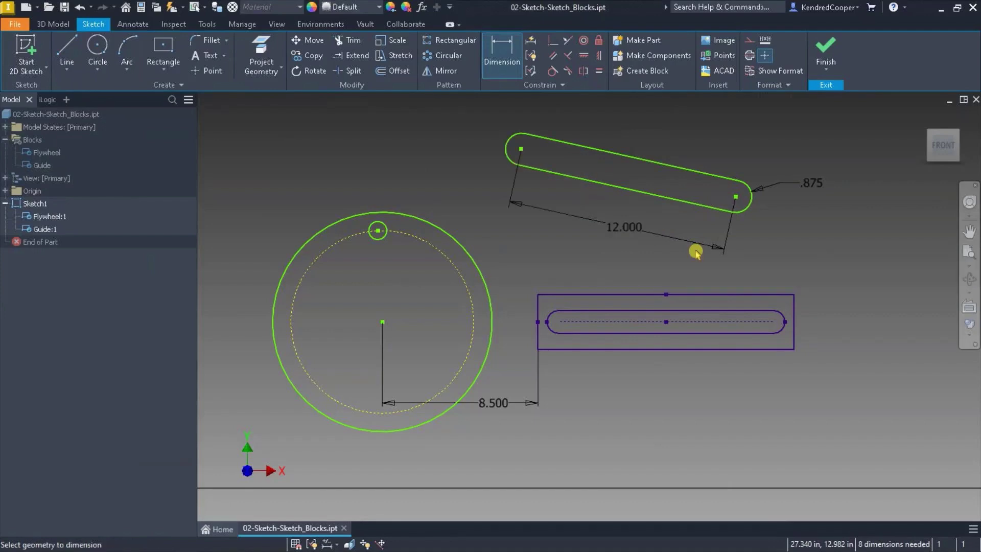
middle_drag(645, 275, 633, 303)
key(Escape)
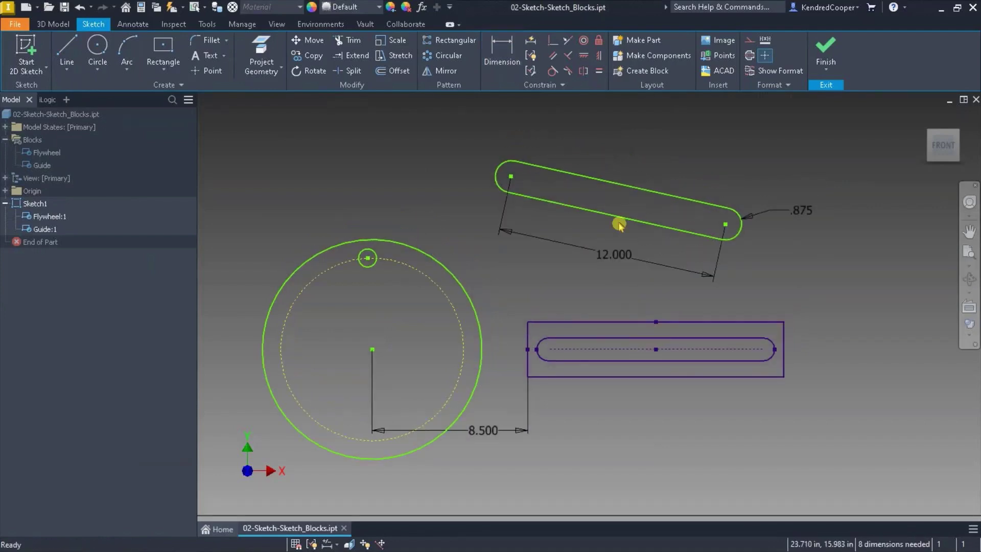
drag(619, 225, 625, 218)
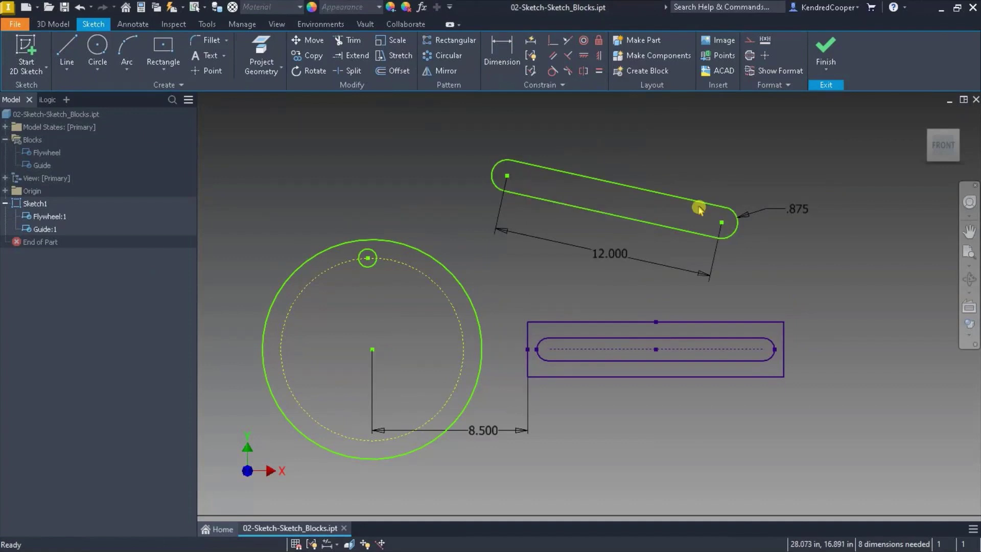
drag(697, 210, 725, 195)
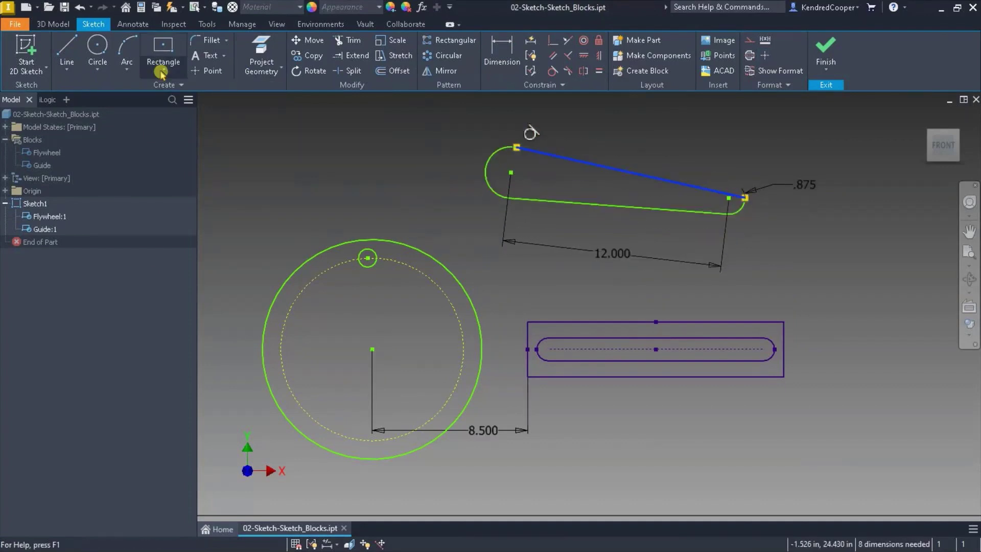
- Undo the accidental move and make the slot's top line tangent to its end arc
click(81, 11)
click(553, 70)
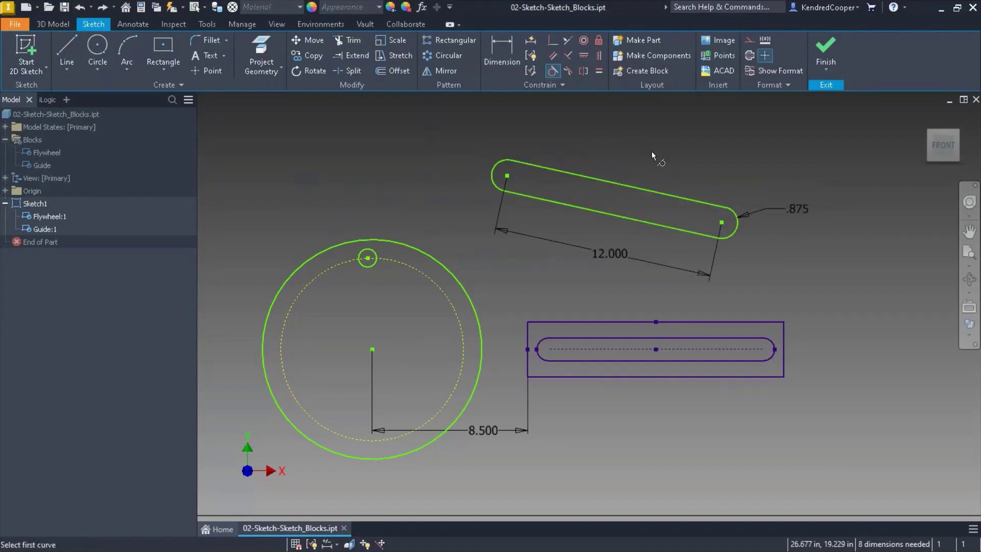
click(730, 207)
click(720, 206)
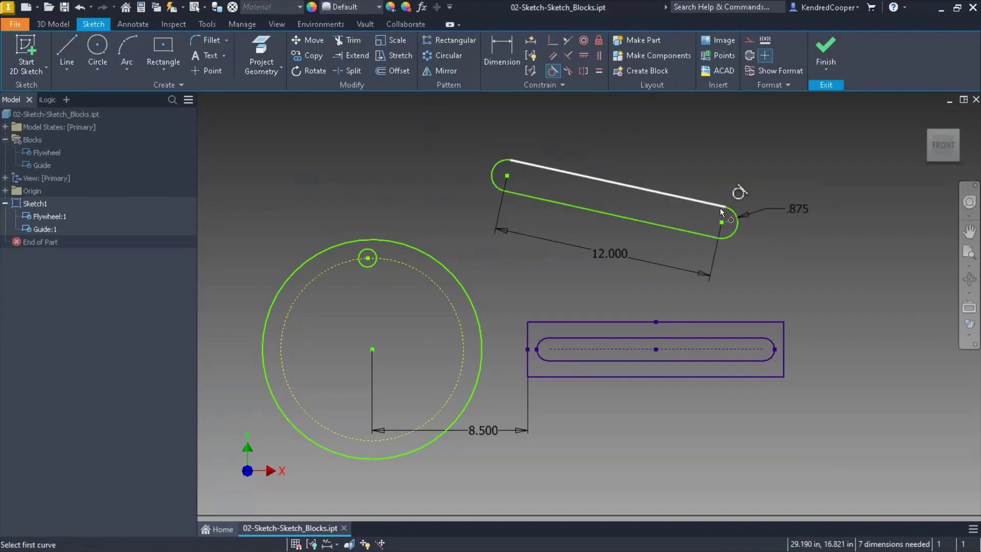
key(Escape)
- Test-stretch the slot's top line twice, undoing each stretch to restore the slot
drag(630, 184, 684, 154)
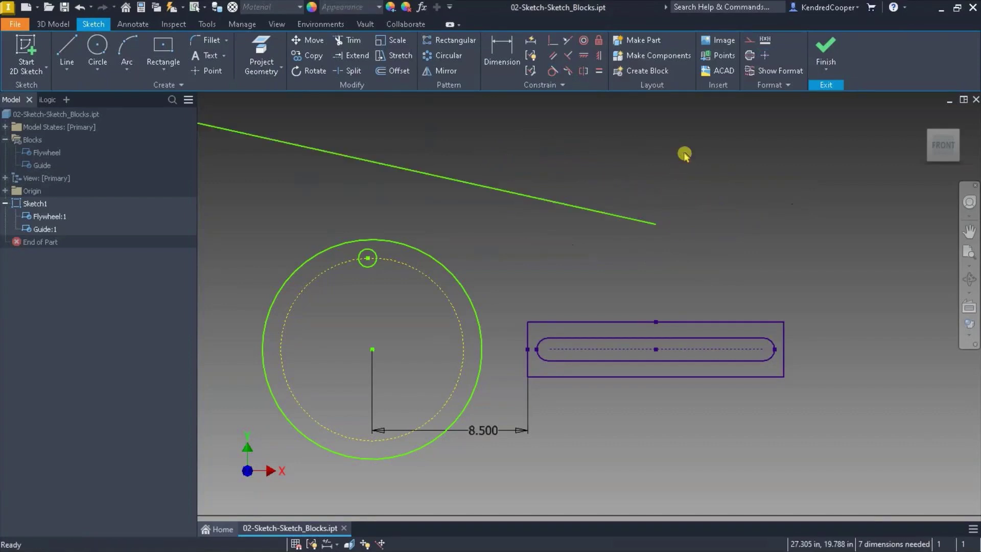
click(80, 7)
drag(686, 197, 716, 173)
click(79, 7)
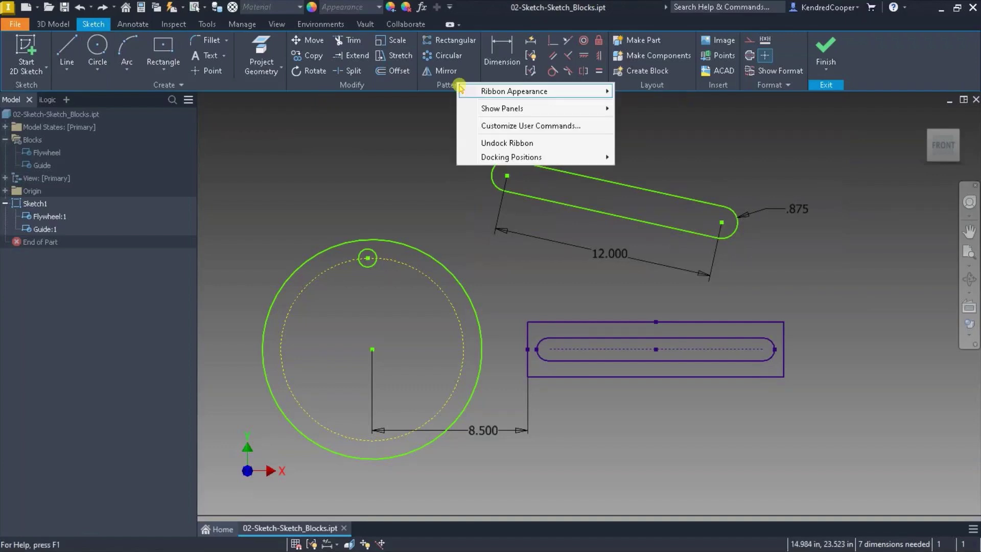
- Bring up the ribbon customisation options and dismiss them without changes
right_click(460, 87)
mouse_move(552, 109)
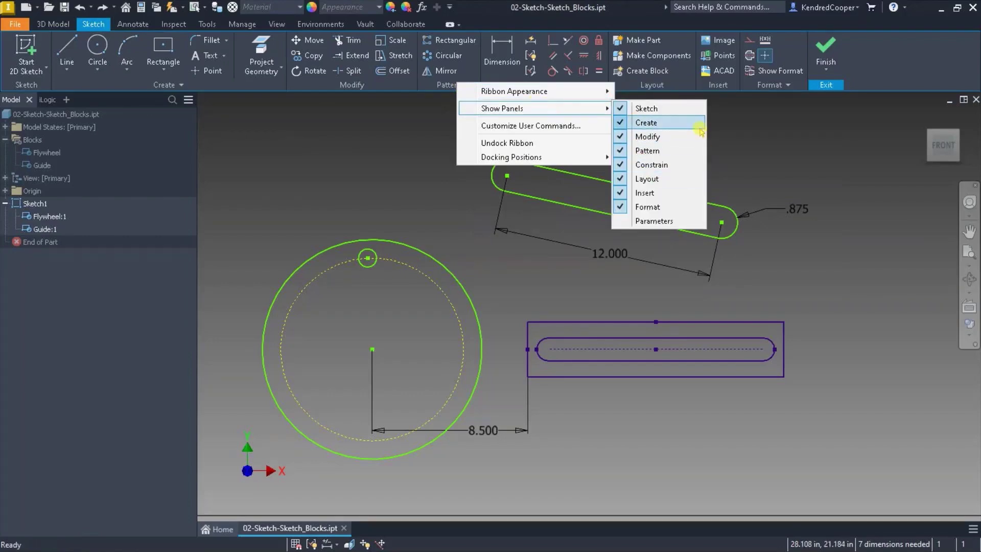
click(887, 82)
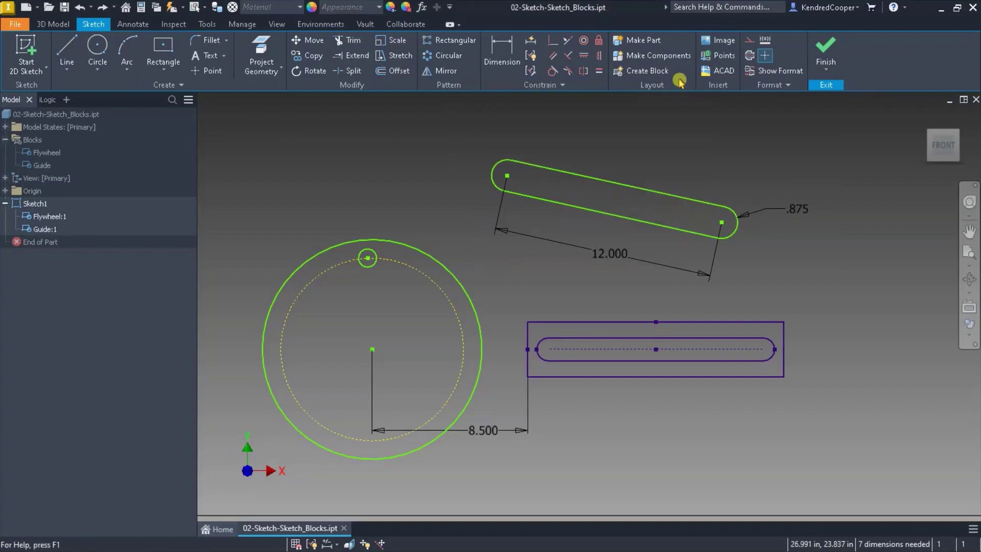
- Create a Linkage block from the whole slot, with its right end point as insert point
click(646, 71)
double_click(307, 182)
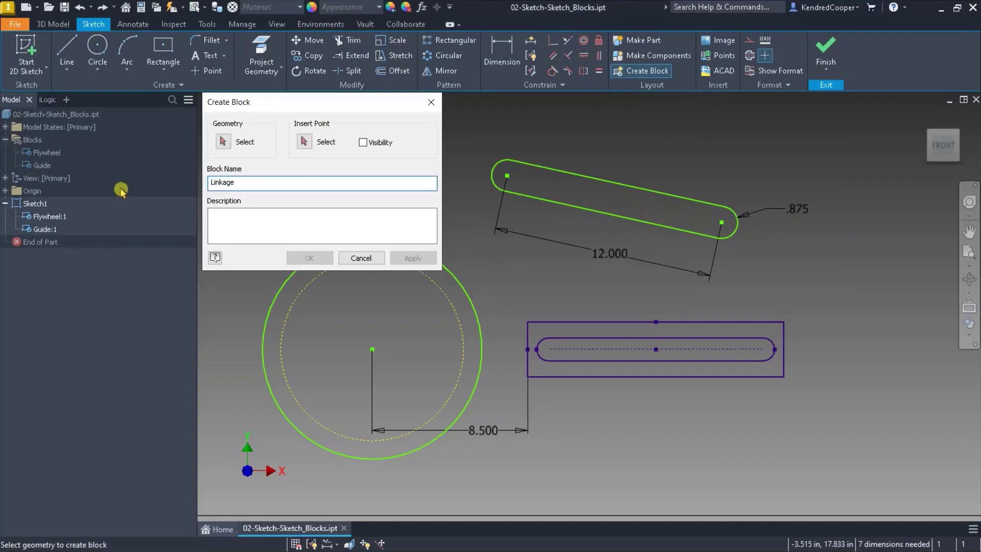
click(232, 142)
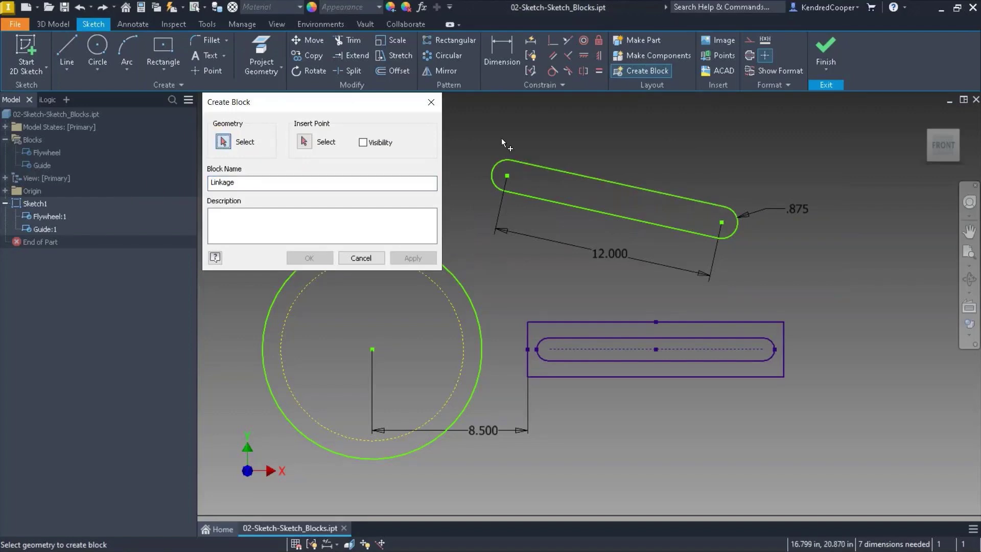
drag(452, 137, 766, 262)
click(392, 170)
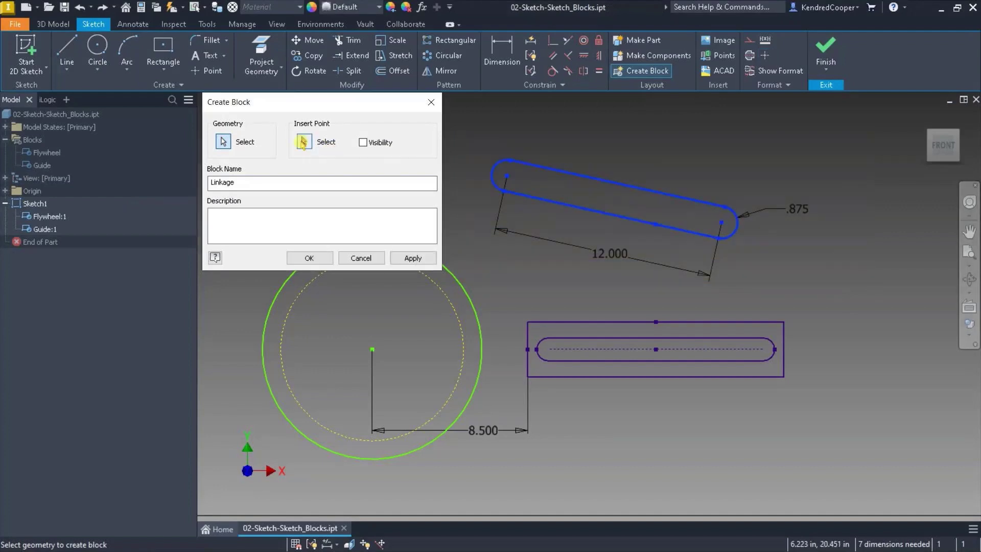
click(303, 142)
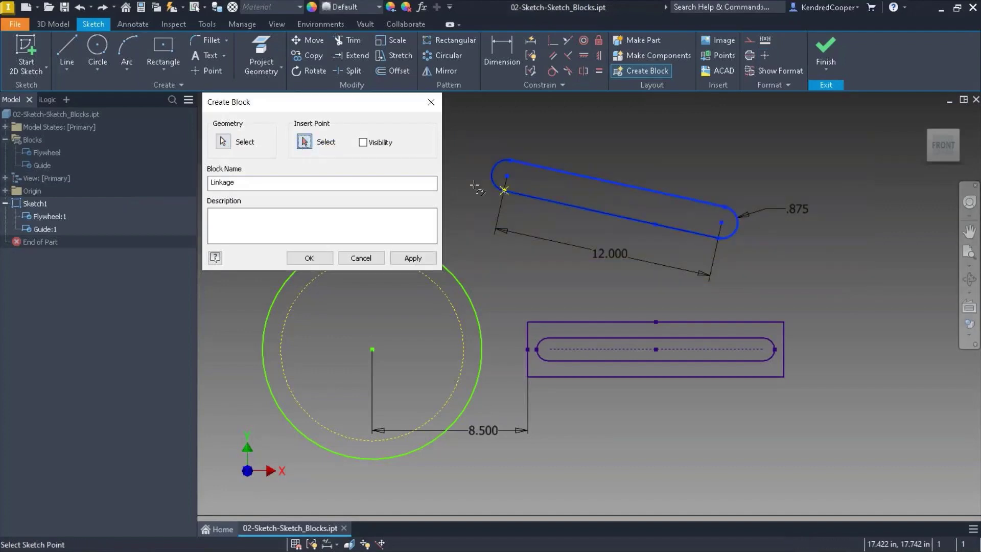
click(721, 223)
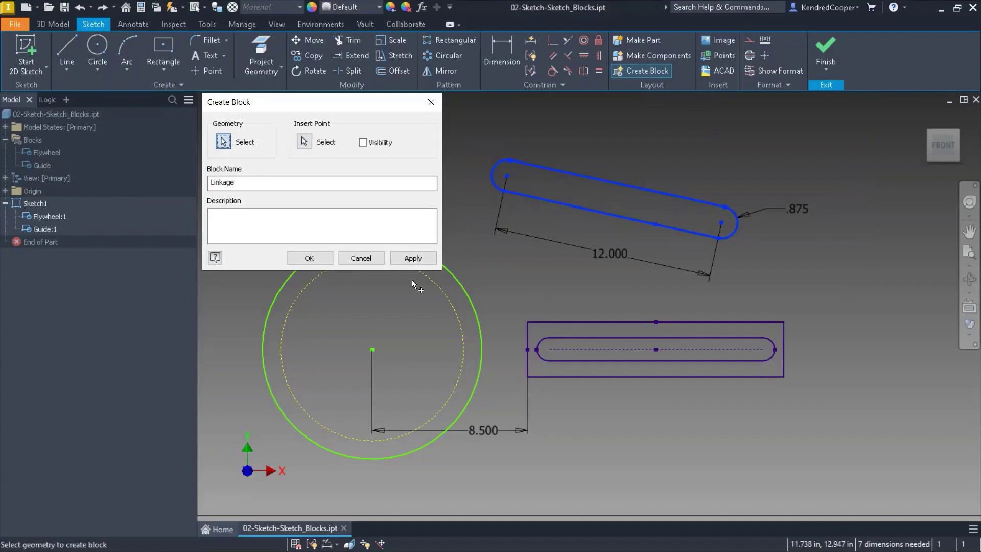
click(309, 258)
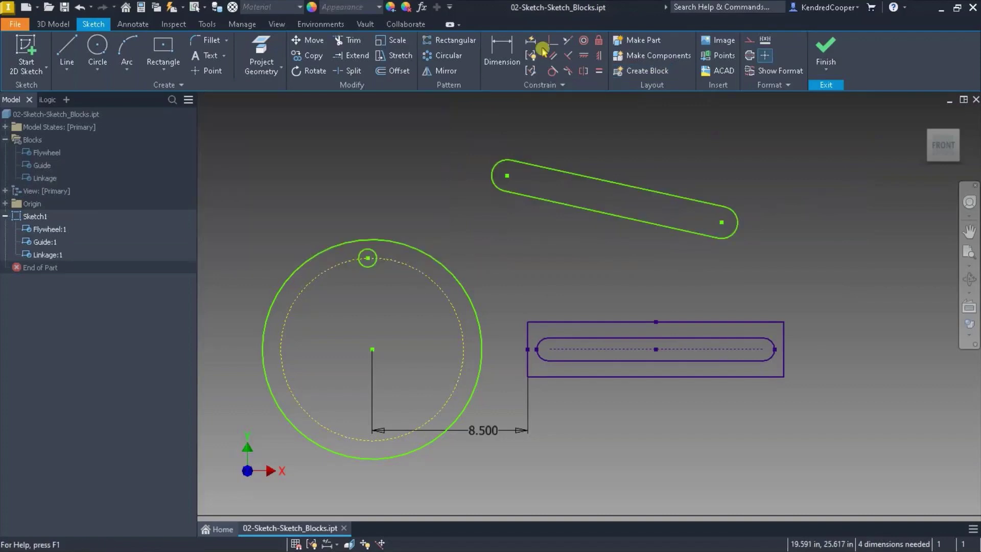
- Make the Linkage's left end coincident with the flywheel's crank pin centre
drag(546, 171, 599, 226)
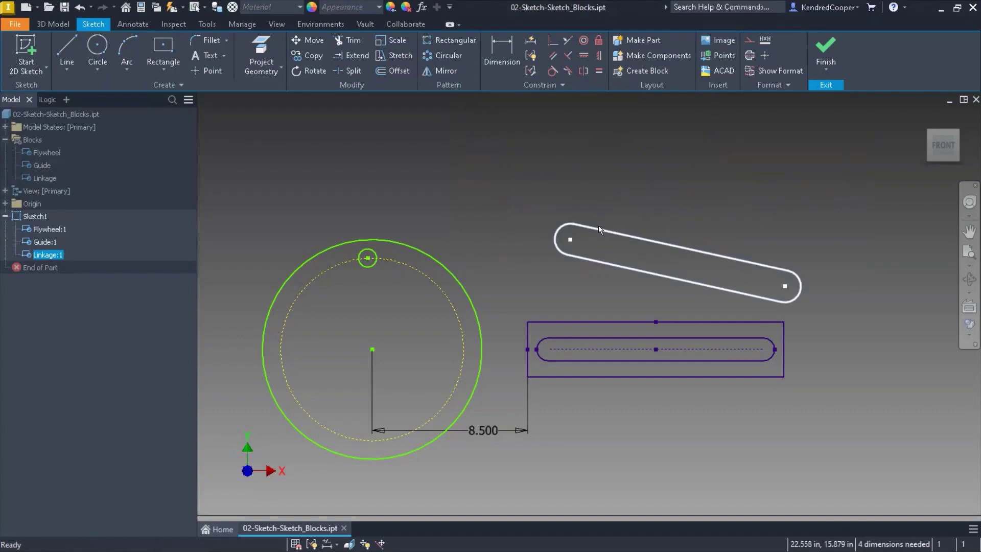
click(610, 195)
key(shift+c)
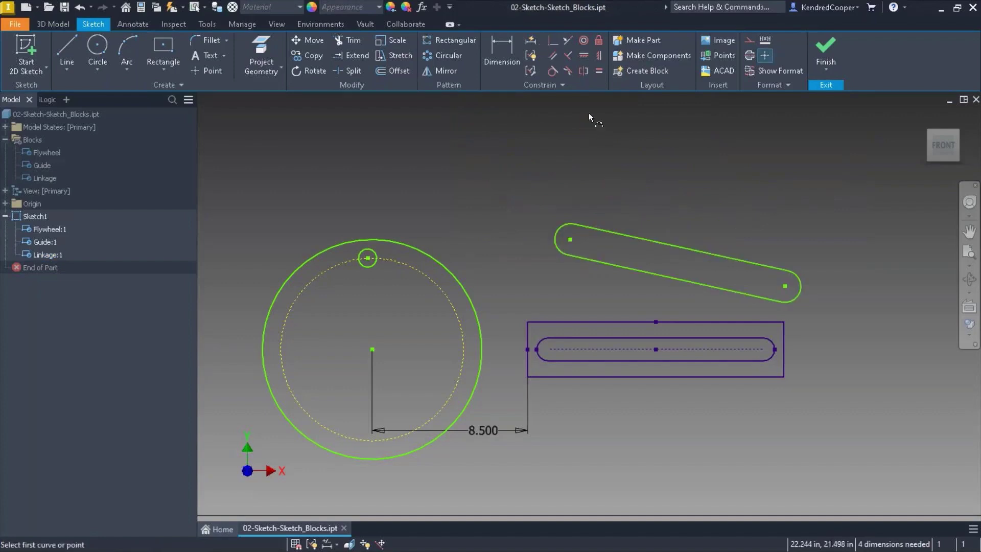
click(571, 240)
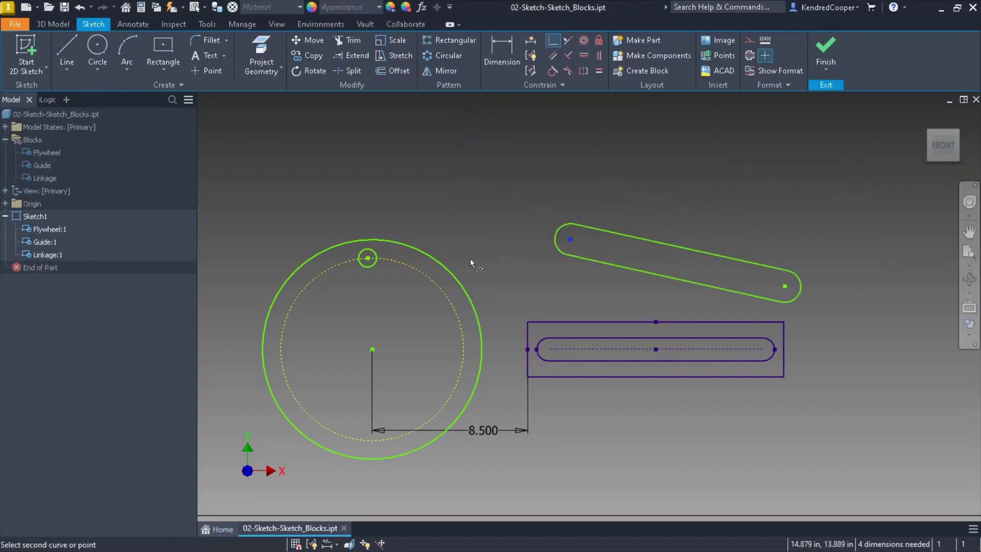
click(367, 258)
- Constrain the Linkage's other end horizontal with the Guide slot centre and test the motion
click(583, 55)
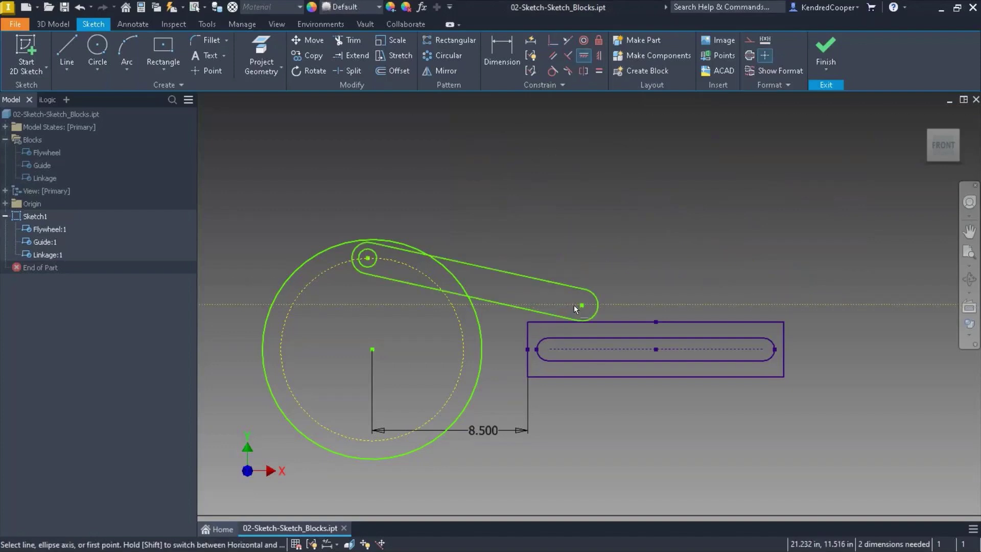
click(581, 304)
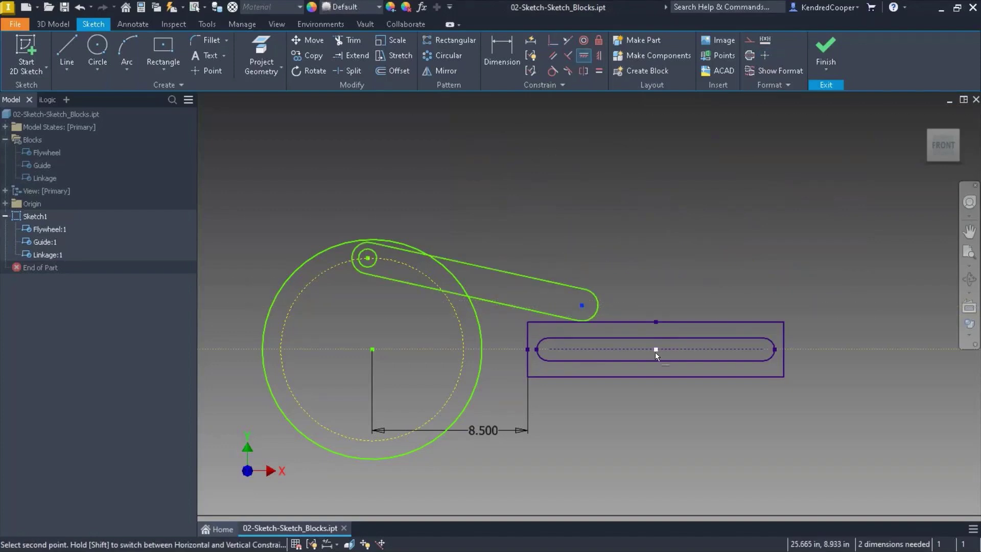
click(655, 349)
key(Escape)
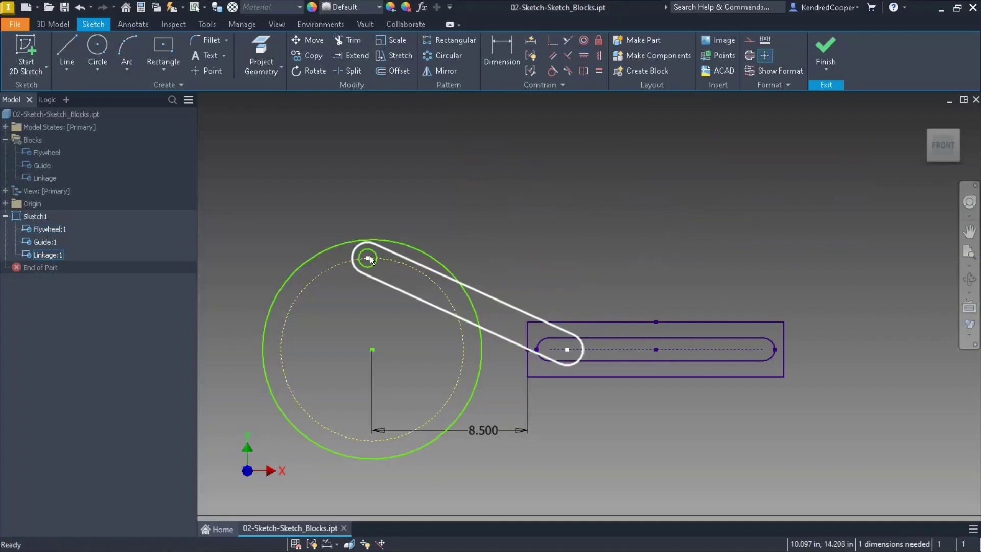
drag(367, 259, 302, 291)
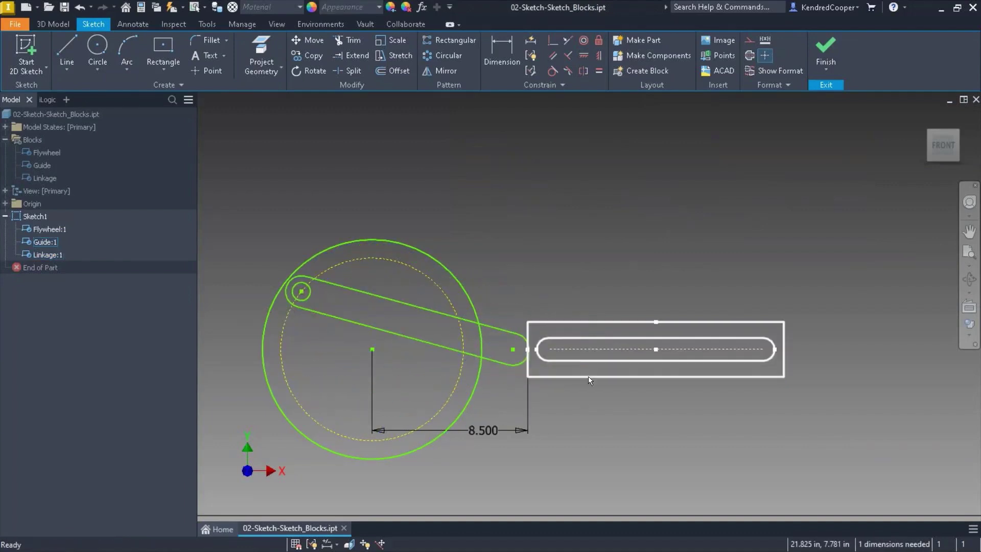
click(403, 304)
- Change the Linkage block's length from 12.000 to 16, then swing the linkage around the crank
right_click(403, 302)
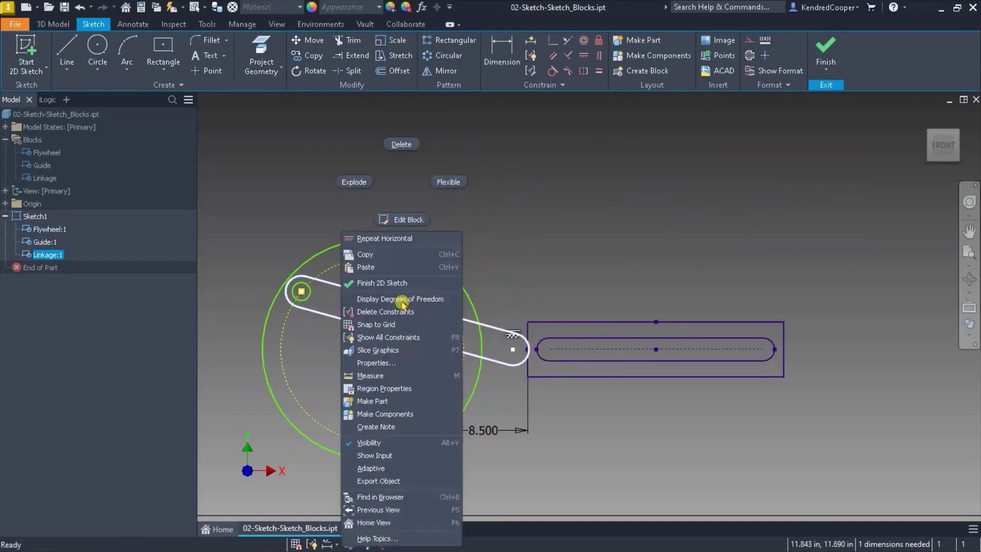
click(403, 224)
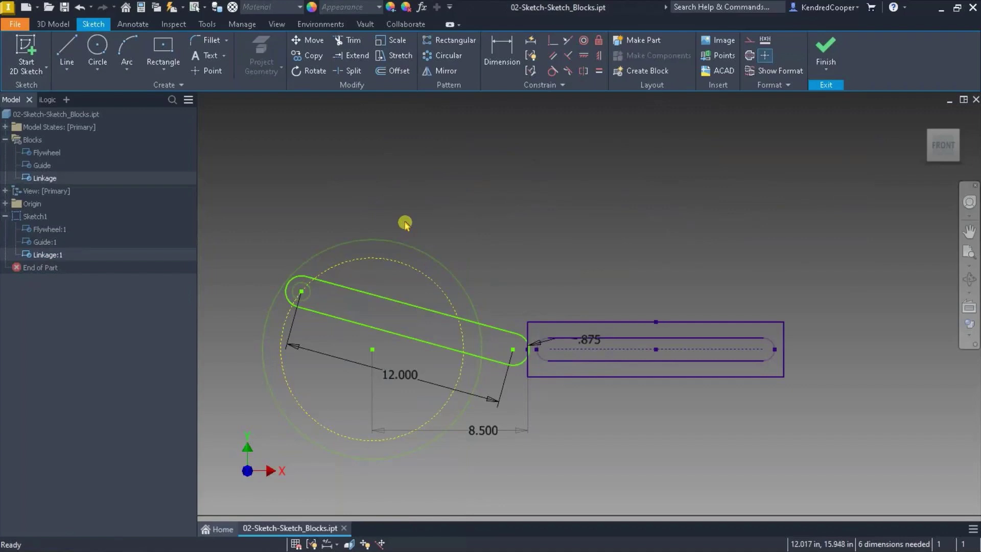
double_click(397, 370)
text(16)
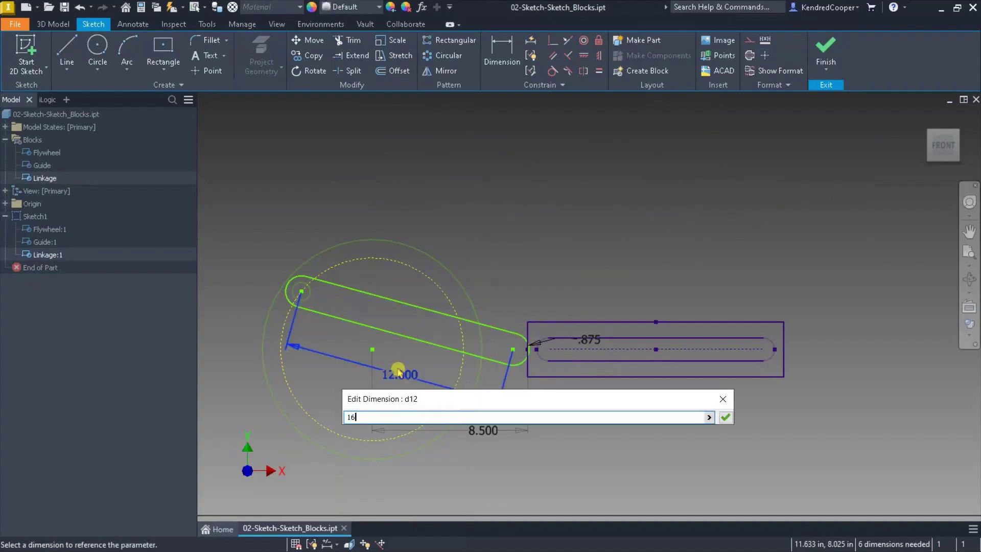
key(Return)
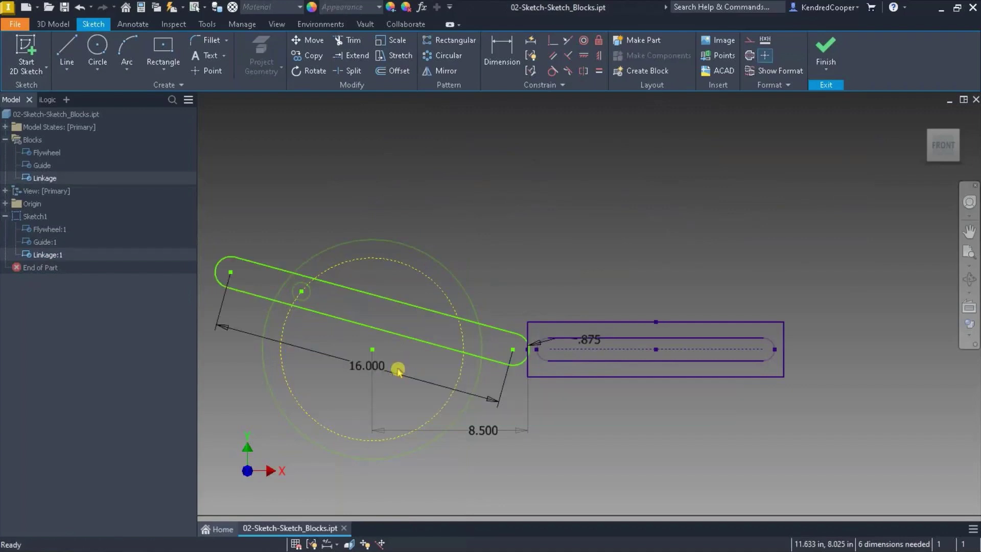
click(172, 8)
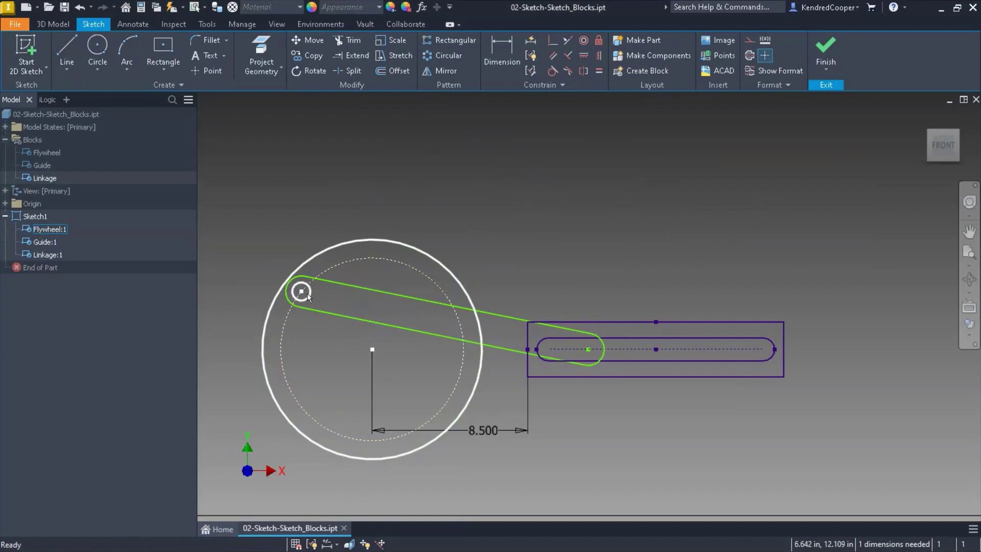
drag(299, 291, 280, 361)
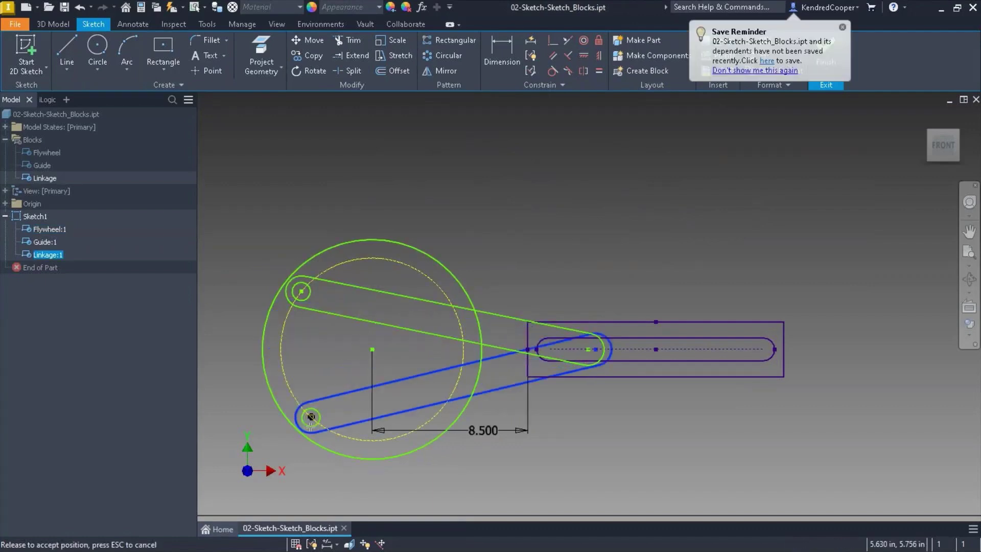
drag(311, 418, 415, 227)
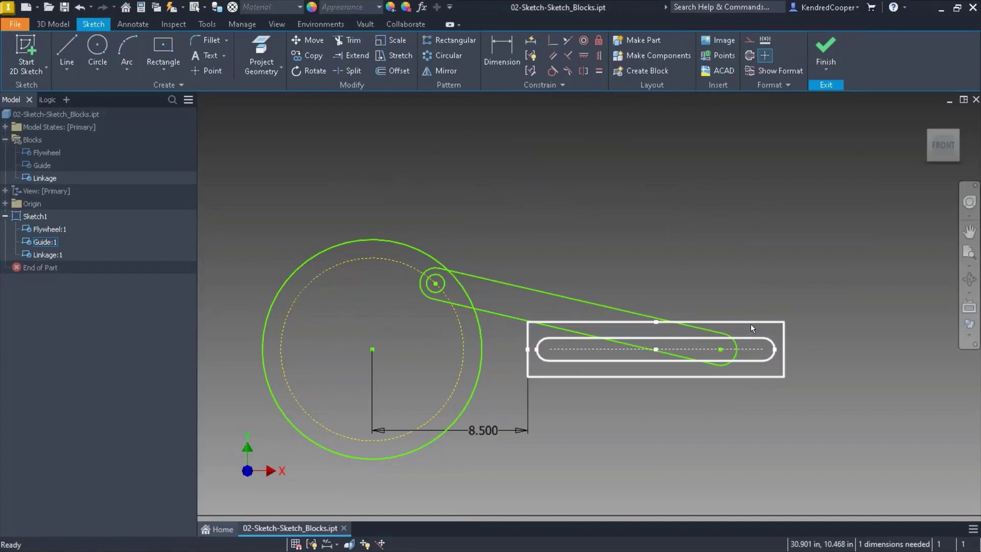
- Change the Guide block's 14.000 width to 16, swing the linkage upper-left, and finish Sketch1
click(750, 324)
right_click(751, 327)
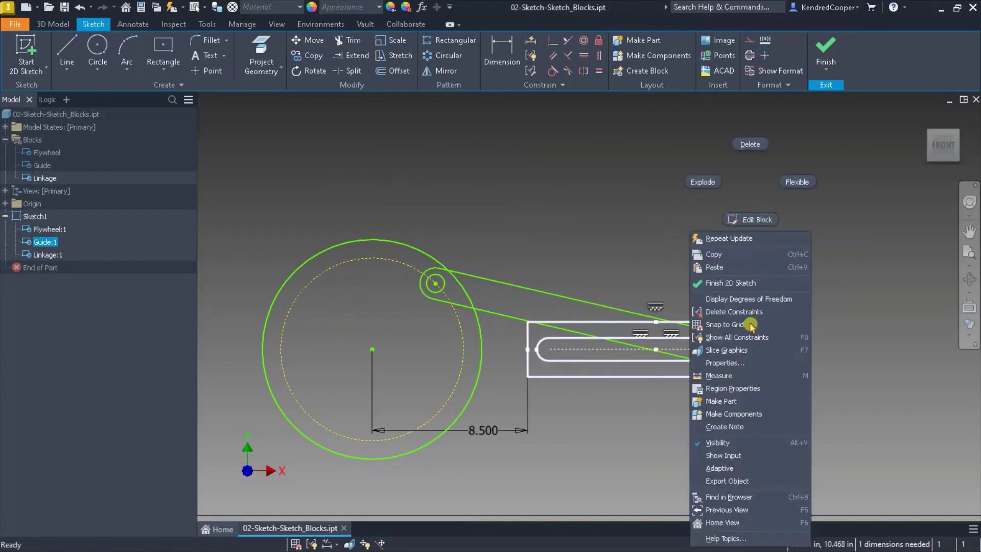
click(739, 221)
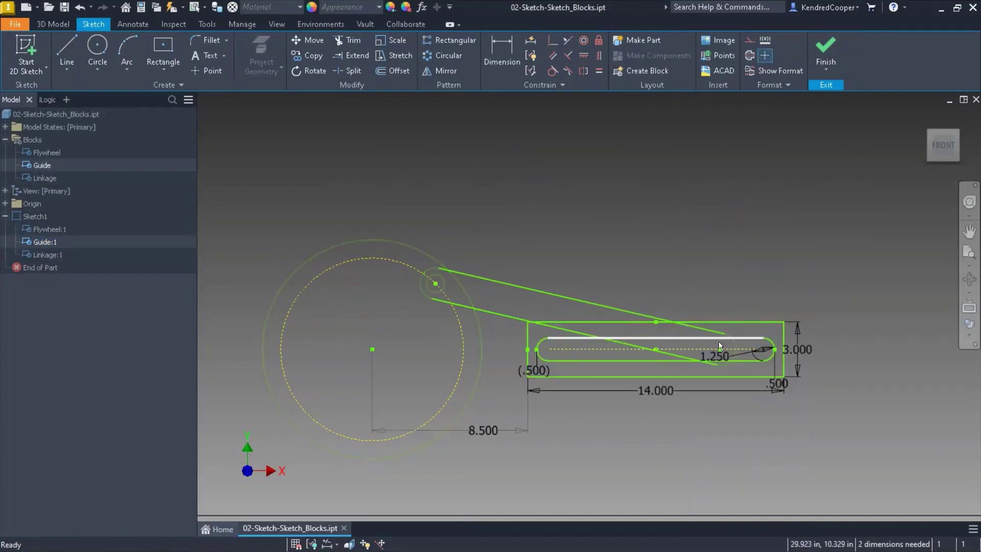
double_click(659, 385)
text(16)
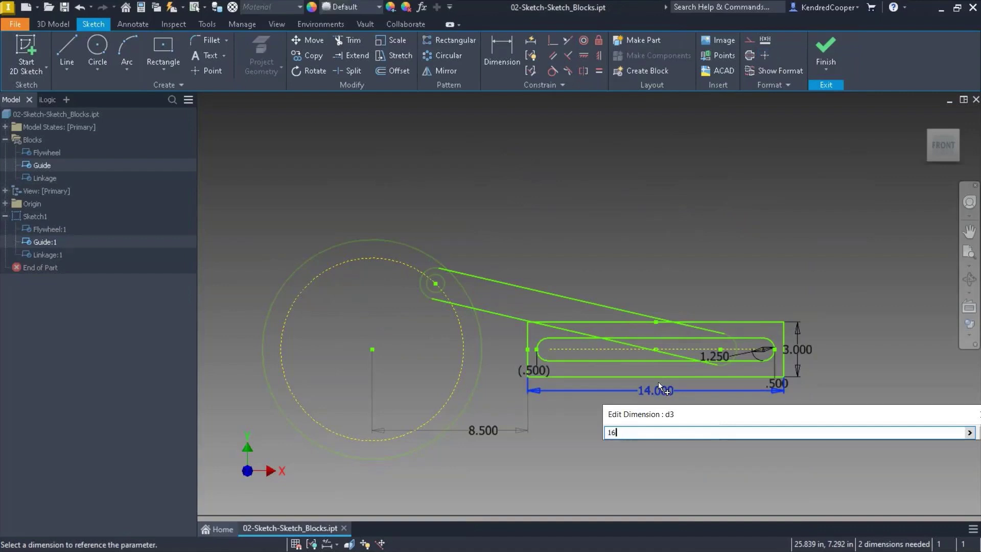
key(Return)
click(170, 6)
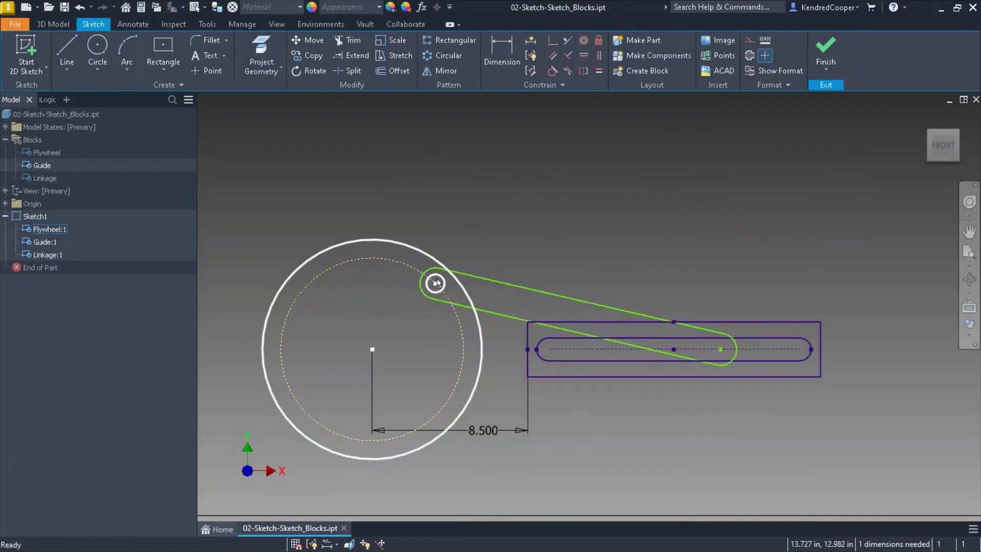
drag(442, 284, 345, 266)
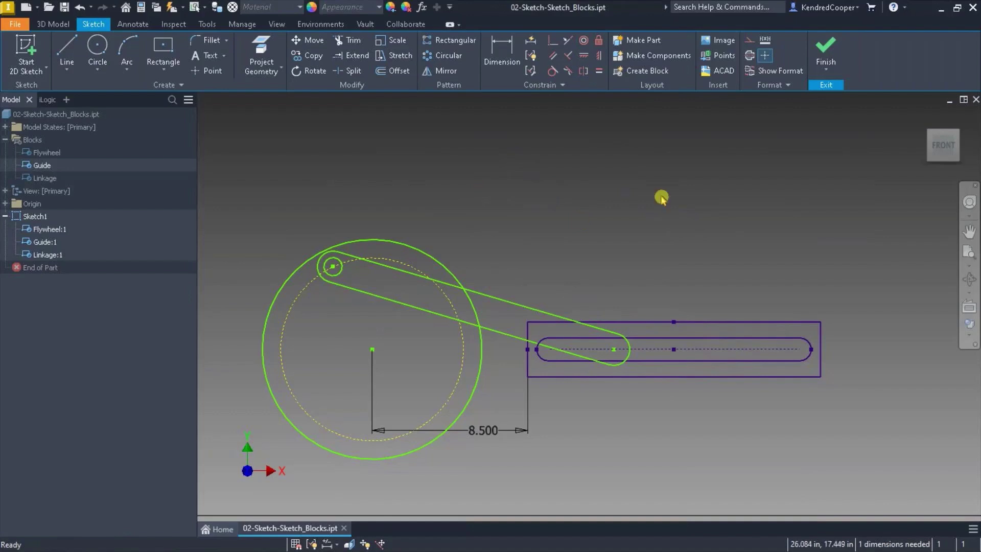
click(826, 48)
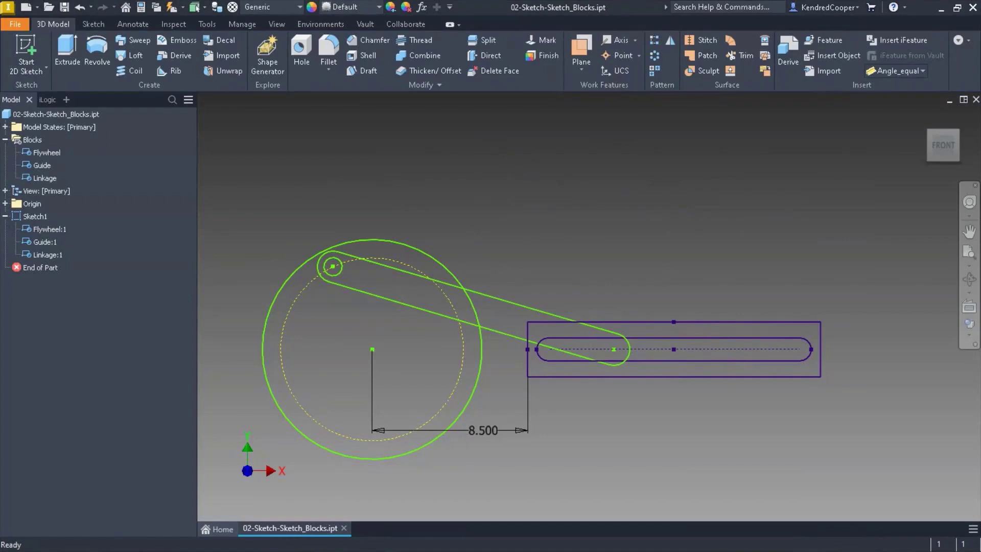
- Close the Sketch Blocks part without saving
click(969, 230)
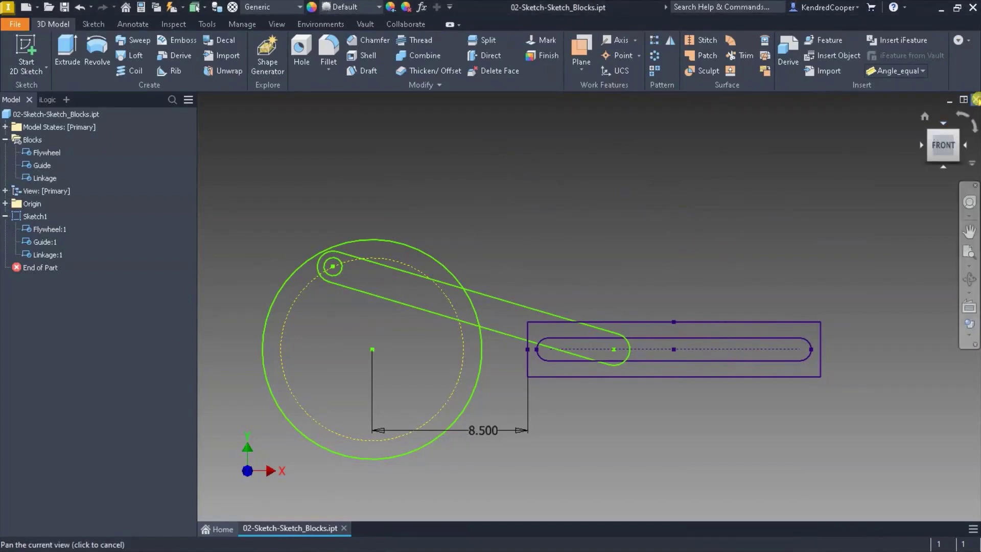
click(975, 99)
click(441, 299)
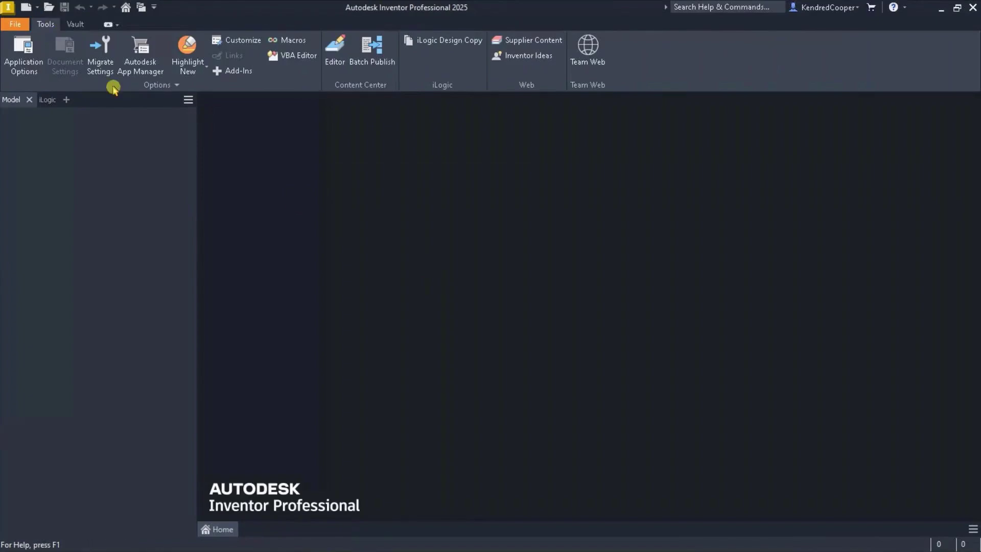
- Open the hair dryer part 03-Part-Rename_Browser_Nodes.ipt
key(ctrl+o)
scroll(435, 289, down, 4)
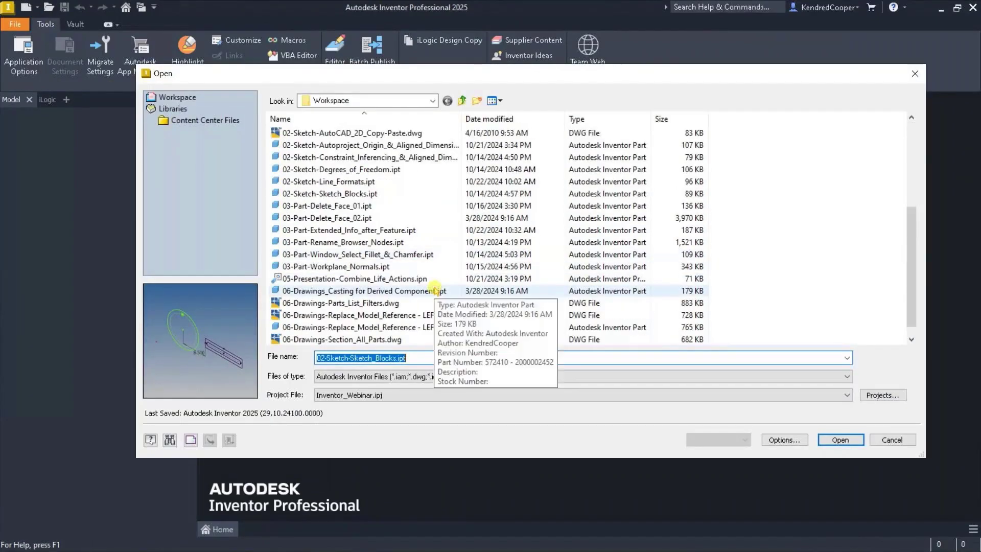
double_click(404, 242)
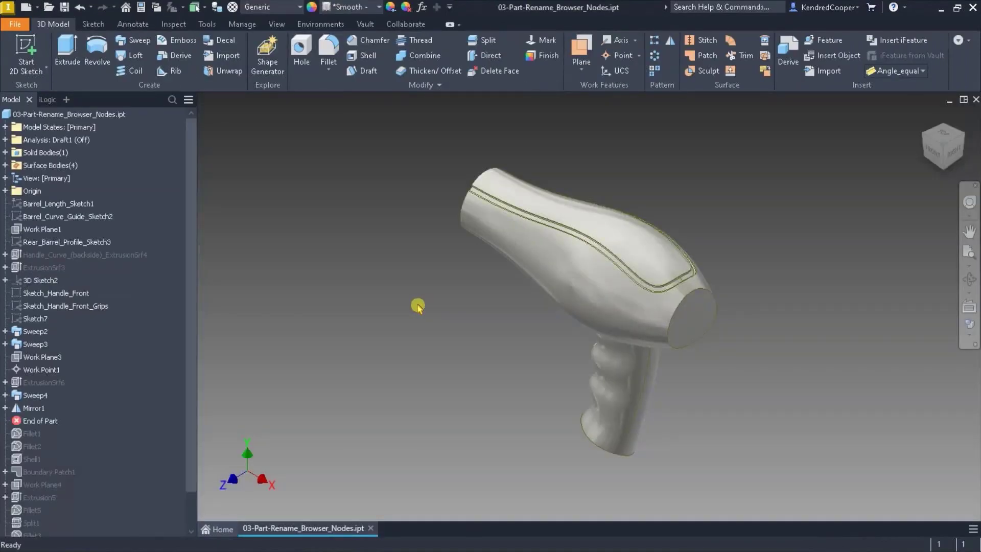
- Return to the home view and rename the Sweep2 feature to 'Barrel Sweep2'
scroll(412, 307, down, 3)
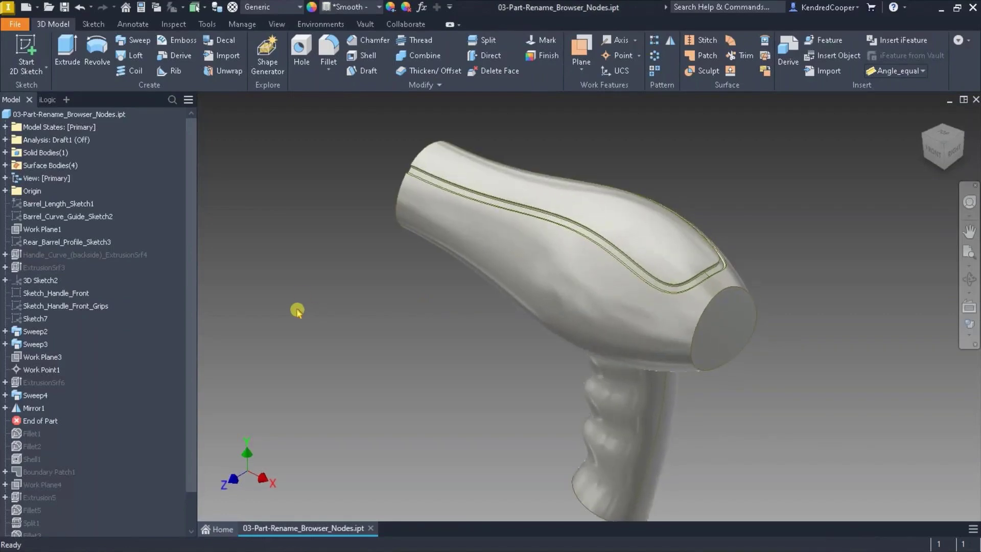
key(F6)
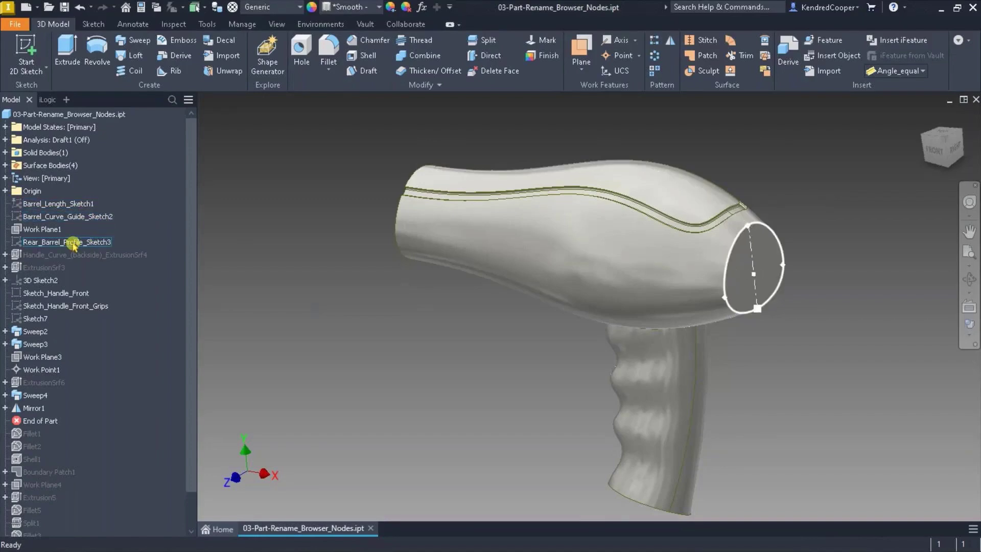
click(38, 331)
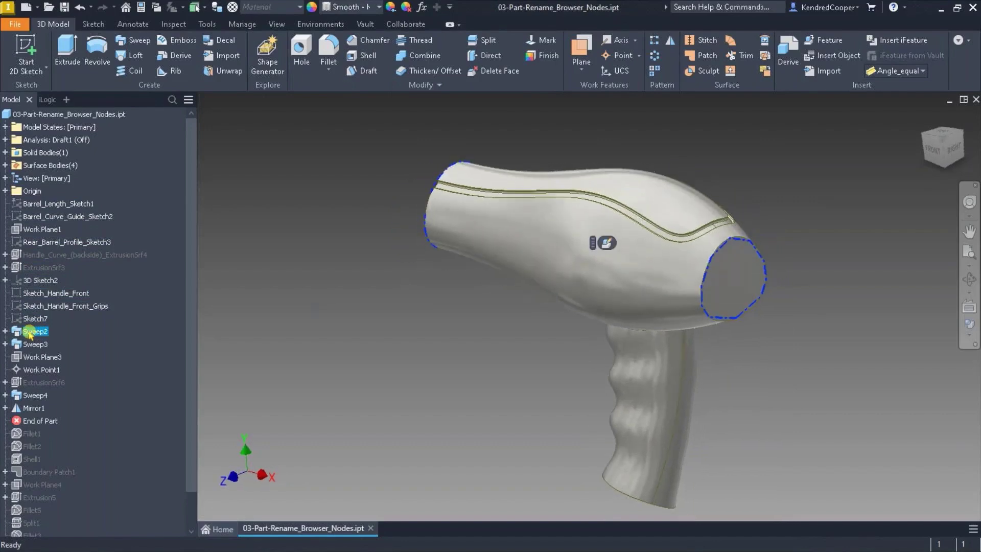
click(42, 331)
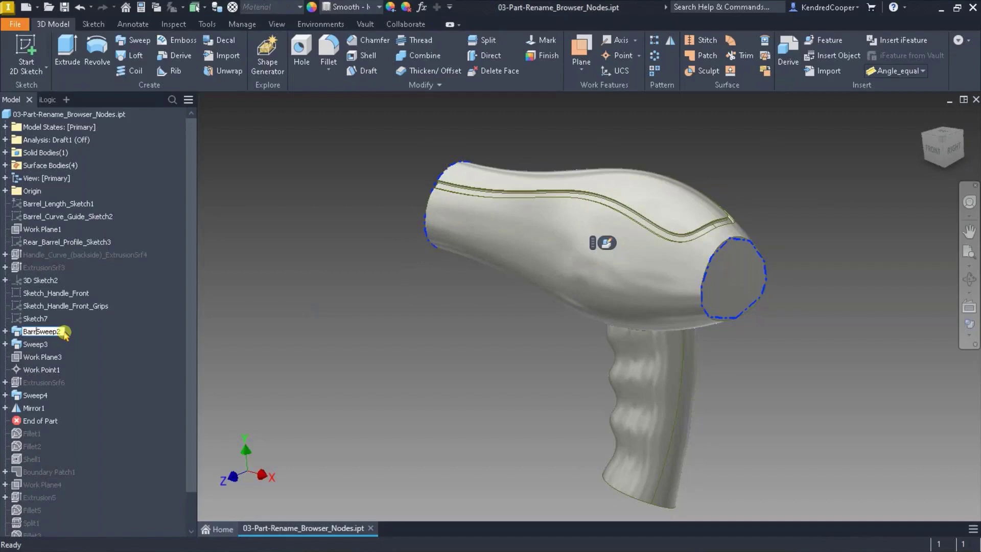
click(64, 333)
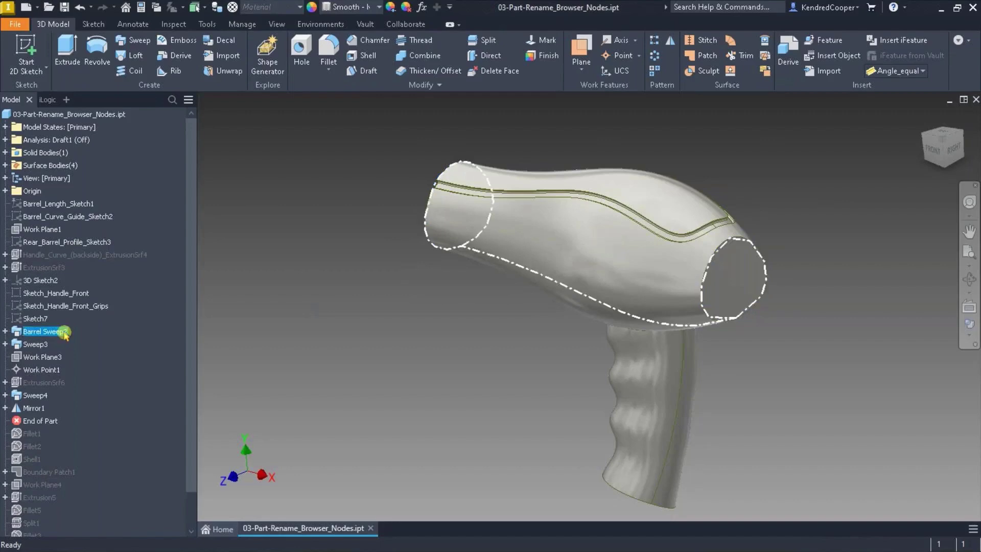
key(Escape)
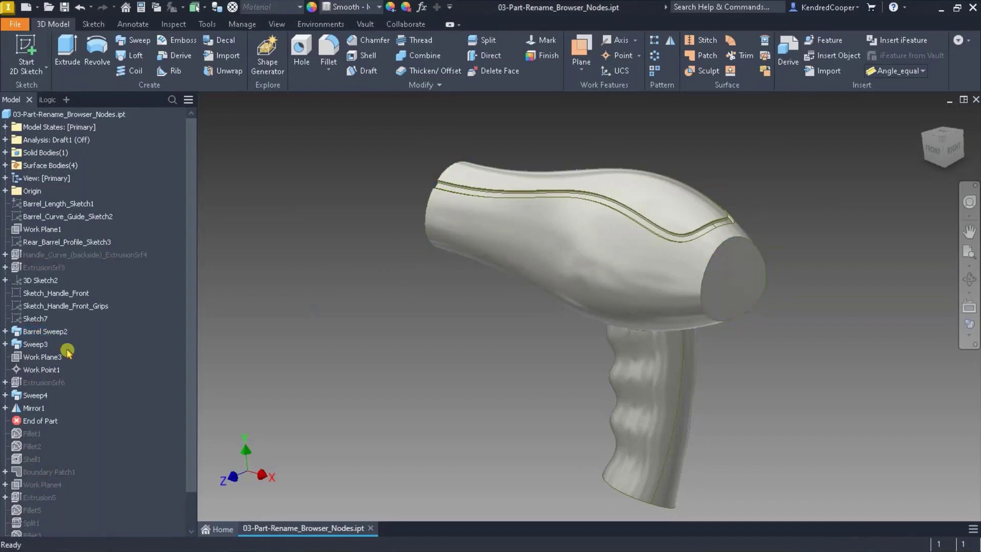
- Rename the Sweep3 feature on the handle to 'Handle Sweep3'
click(34, 349)
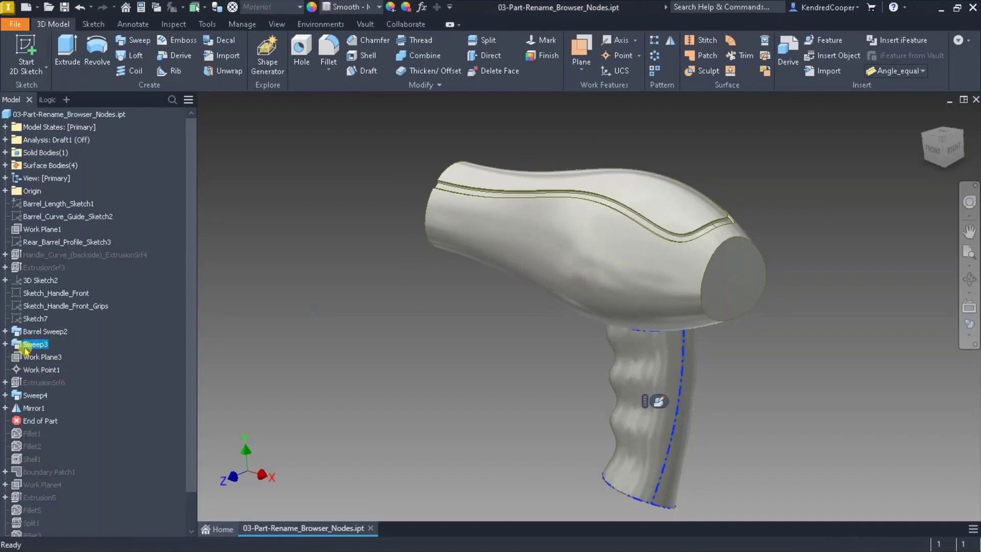
click(28, 345)
text(H)
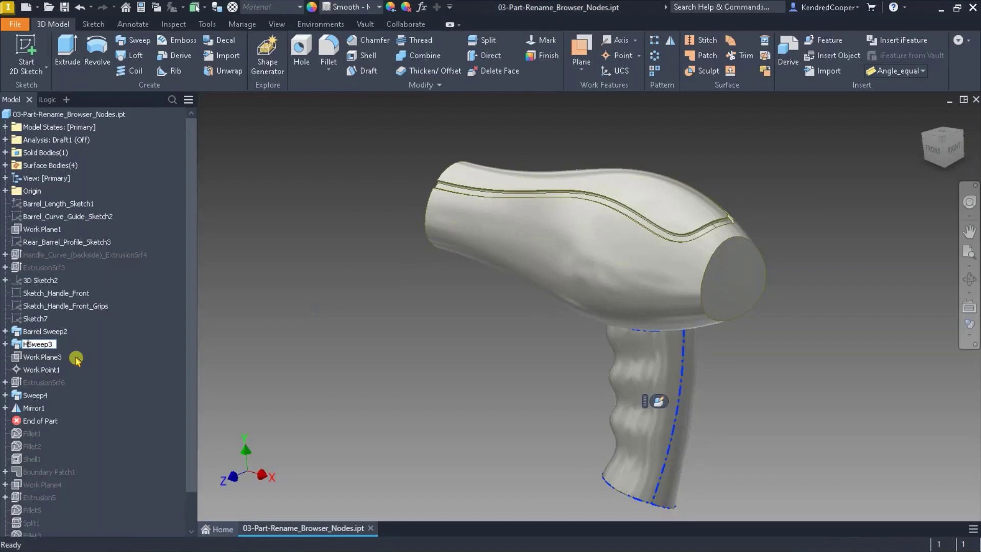
text(andle)
key(Return)
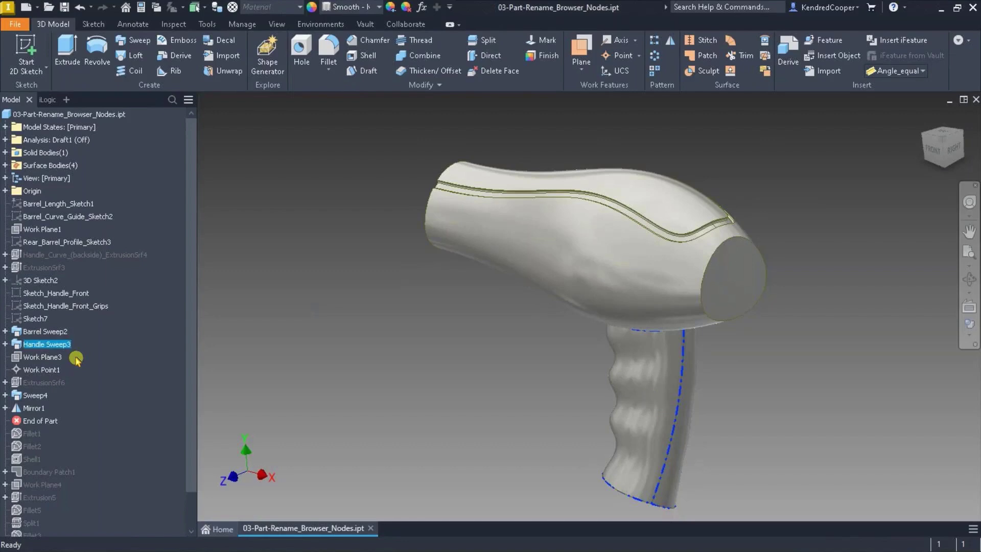
click(238, 363)
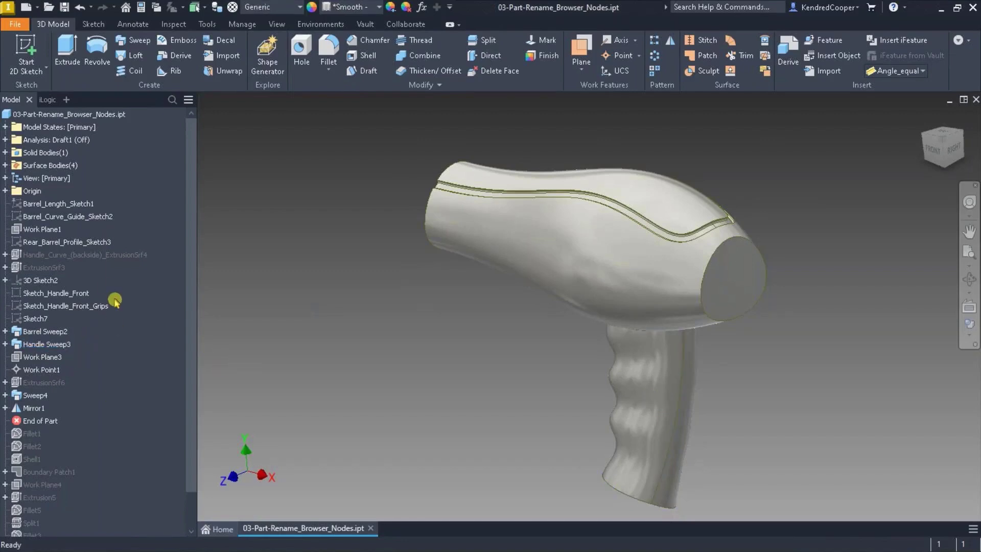